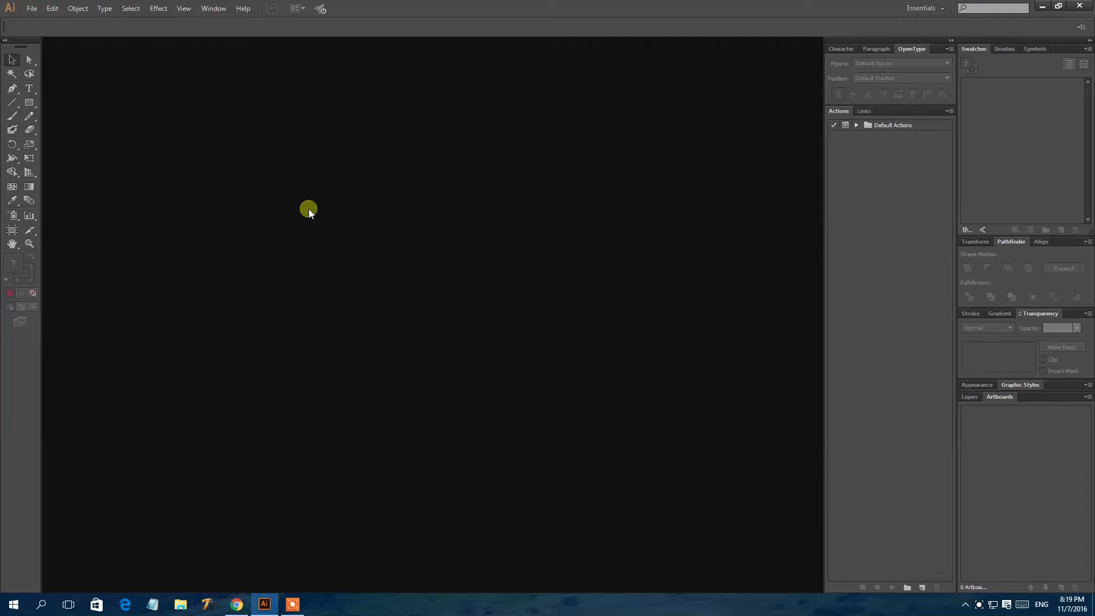
- Create a new 800 × 800 px RGB document with a blank white artboard
click(31, 9)
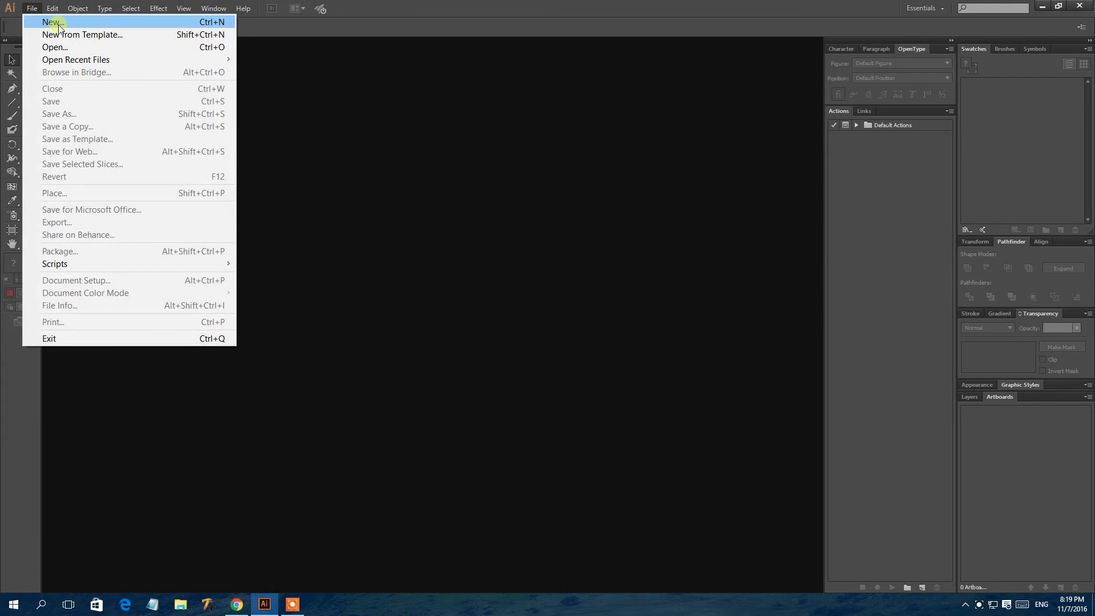
click(46, 20)
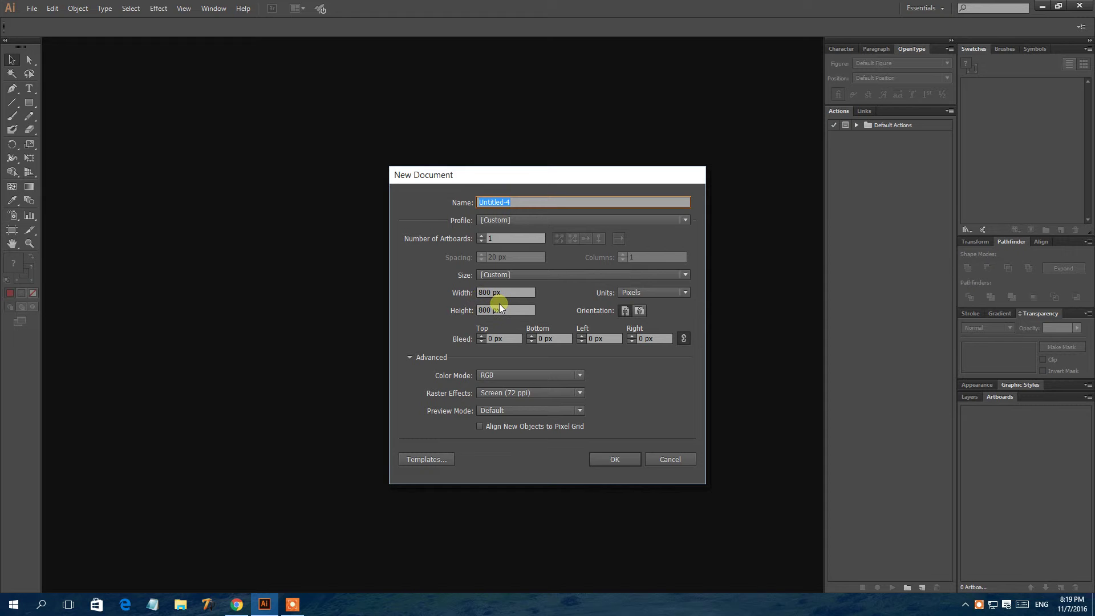
click(616, 460)
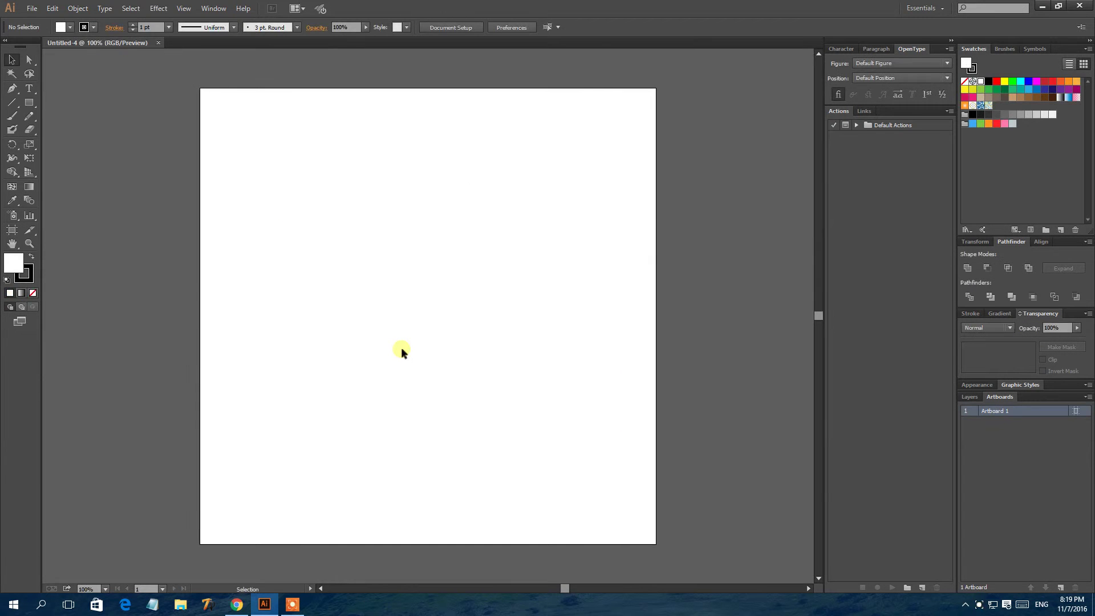
- Draw a 484 × 172 px rectangle and round its corners to 86 px into a pill
mouse_move(32, 101)
mouse_down()
mouse_move(80, 133)
mouse_move(83, 119)
mouse_up()
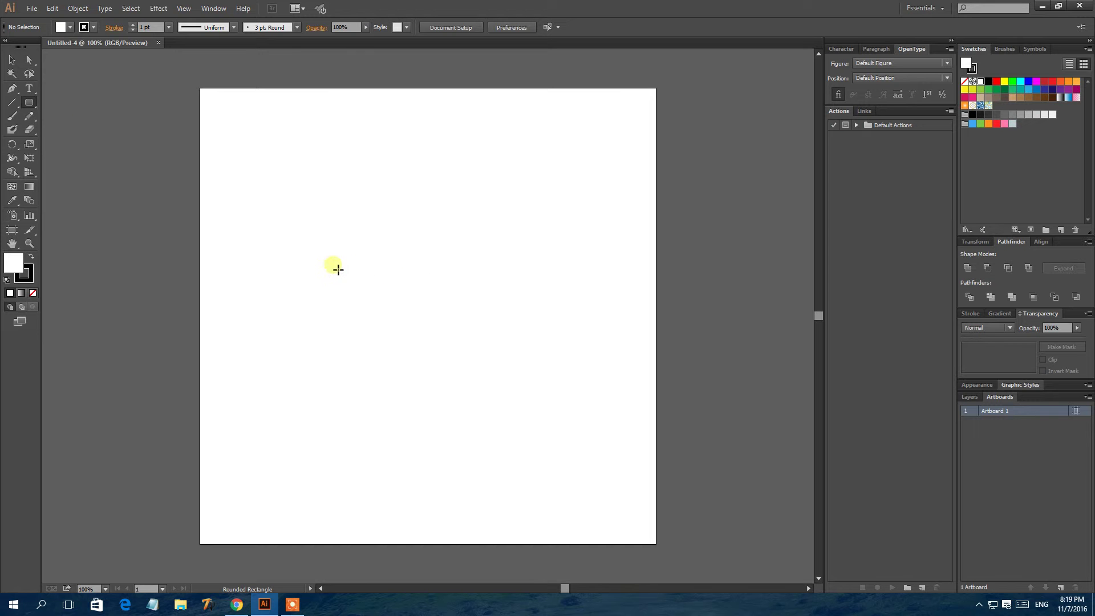
mouse_move(307, 252)
mouse_down()
mouse_move(469, 329)
mouse_move(433, 311)
mouse_move(583, 349)
mouse_up()
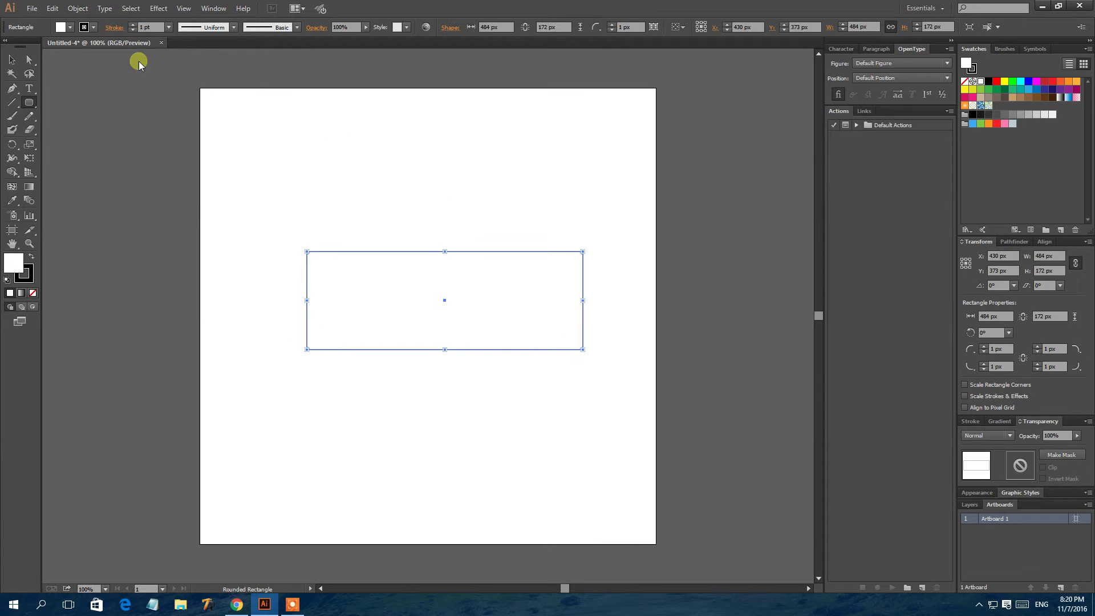
click(29, 60)
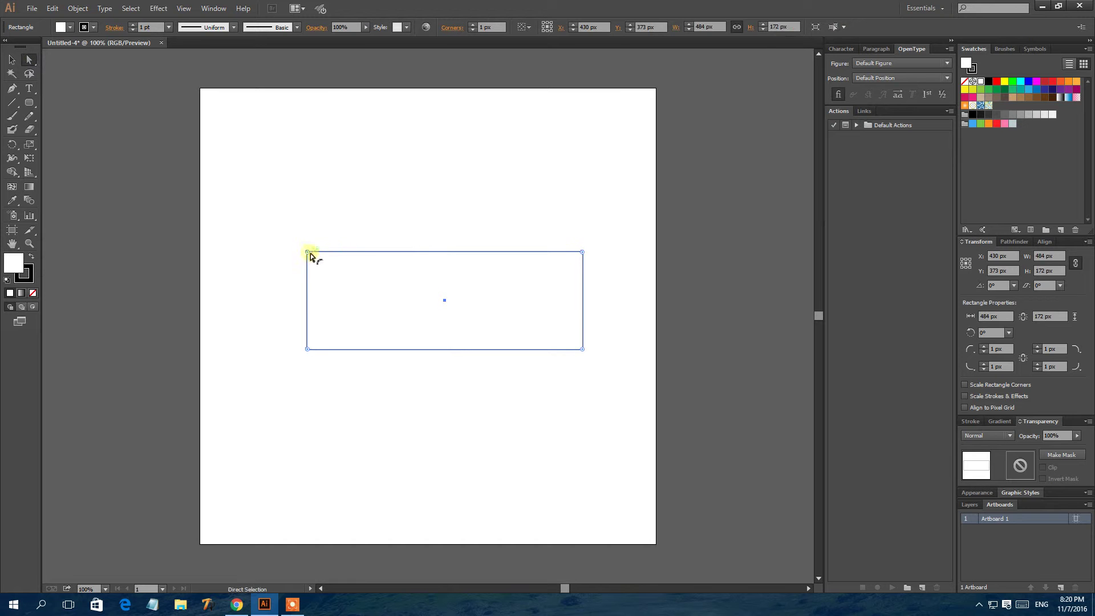
drag(308, 256, 391, 298)
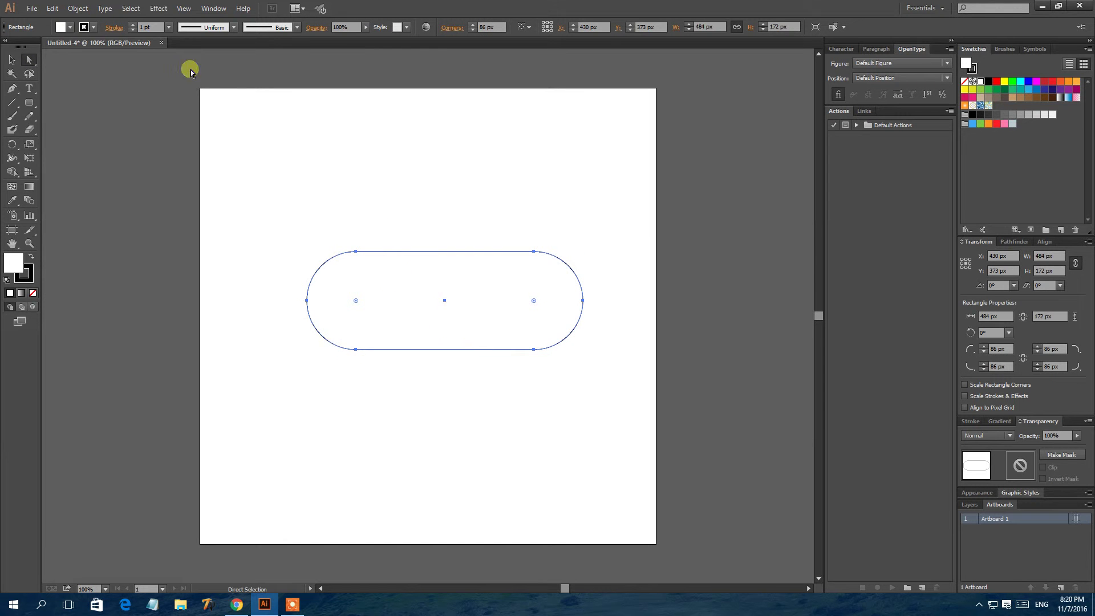
- Give the pill a tan fill with no stroke, then reselect it
click(135, 30)
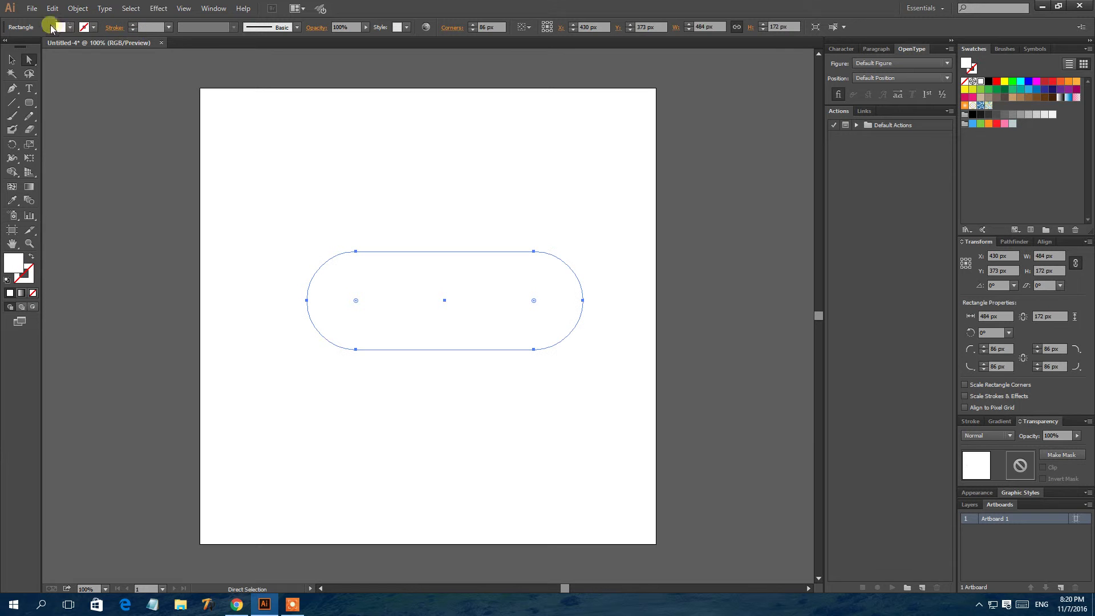
click(69, 27)
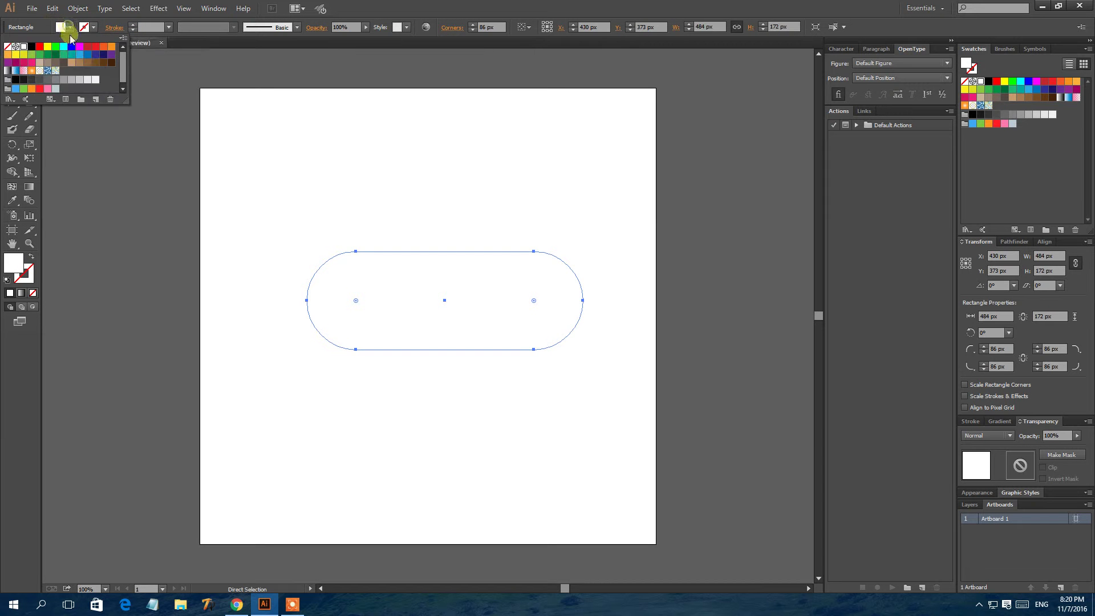
click(40, 63)
click(316, 197)
click(399, 215)
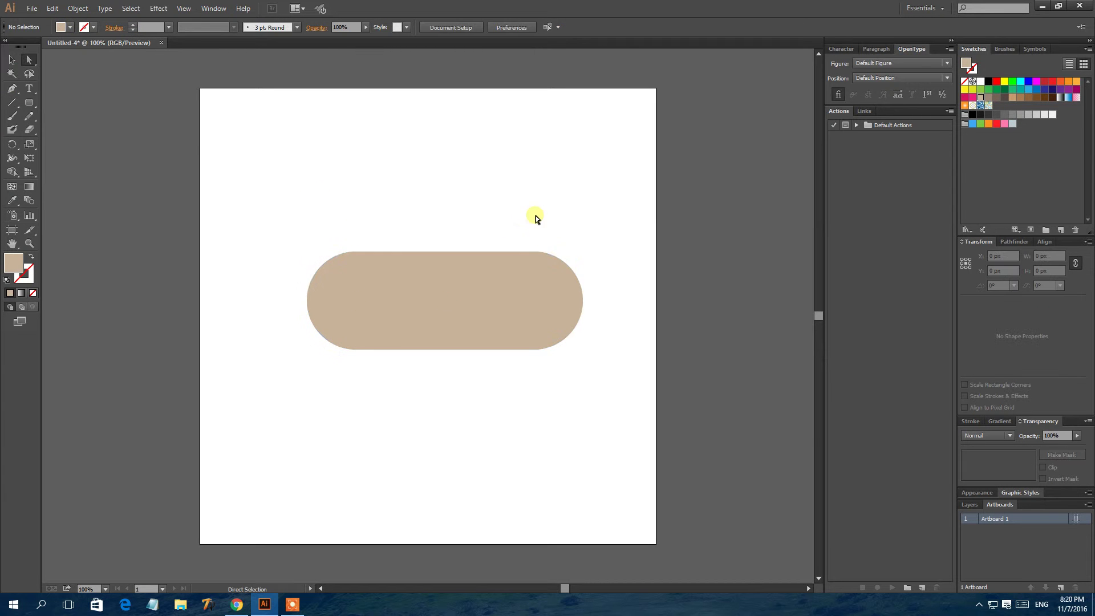
click(443, 278)
click(12, 59)
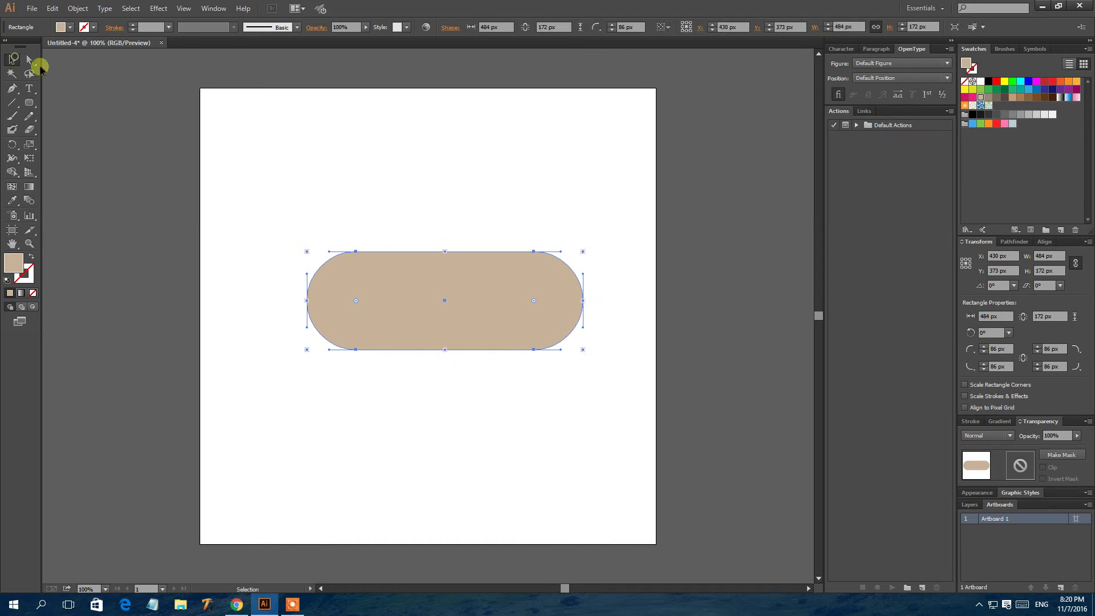
- Rotate the tan pill by 45°
click(228, 134)
right_click(409, 278)
mouse_move(475, 426)
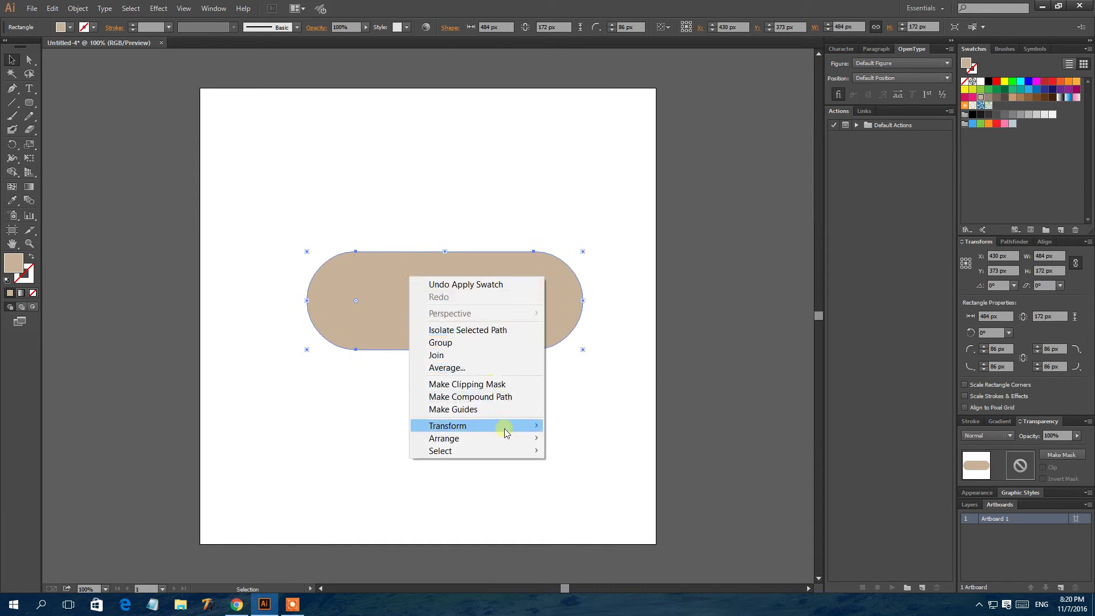
click(584, 455)
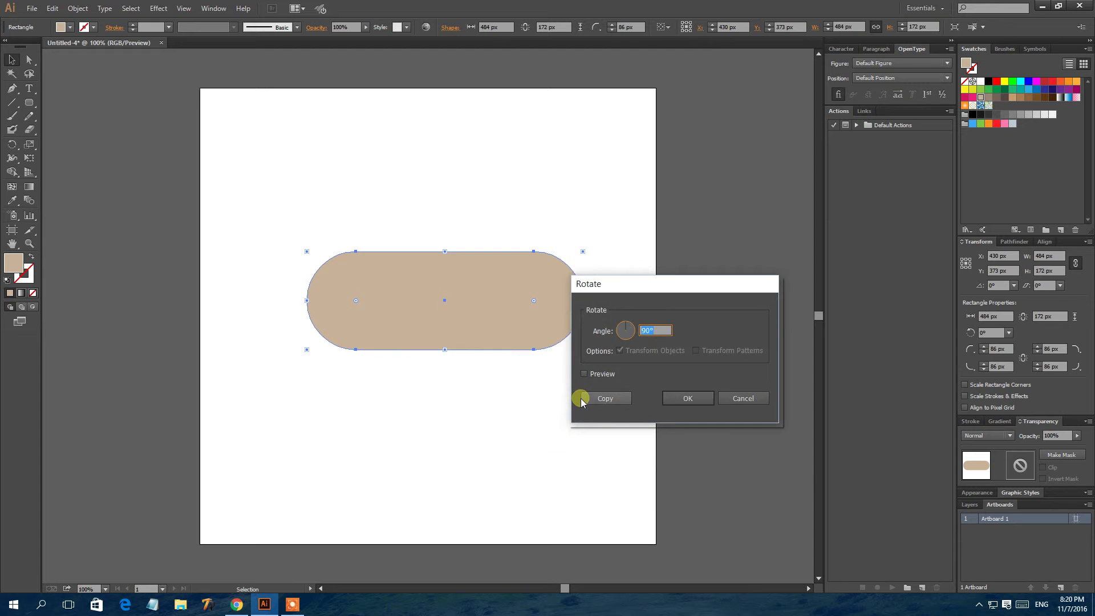
text(45)
key(Return)
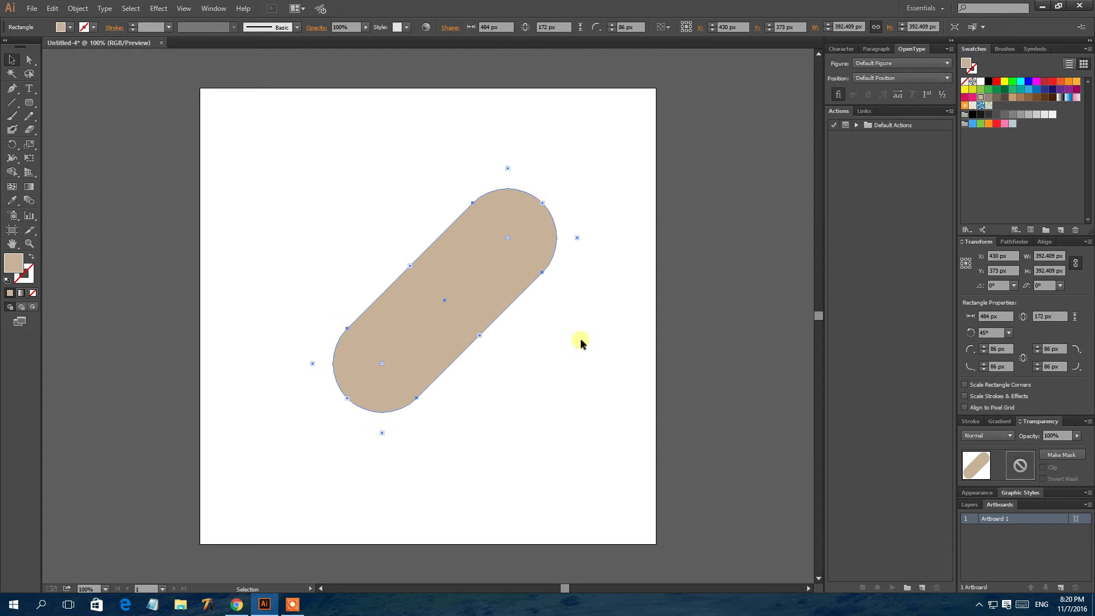
- Add a vertically reflected copy of the rotated pill so the two cross
click(570, 346)
right_click(480, 285)
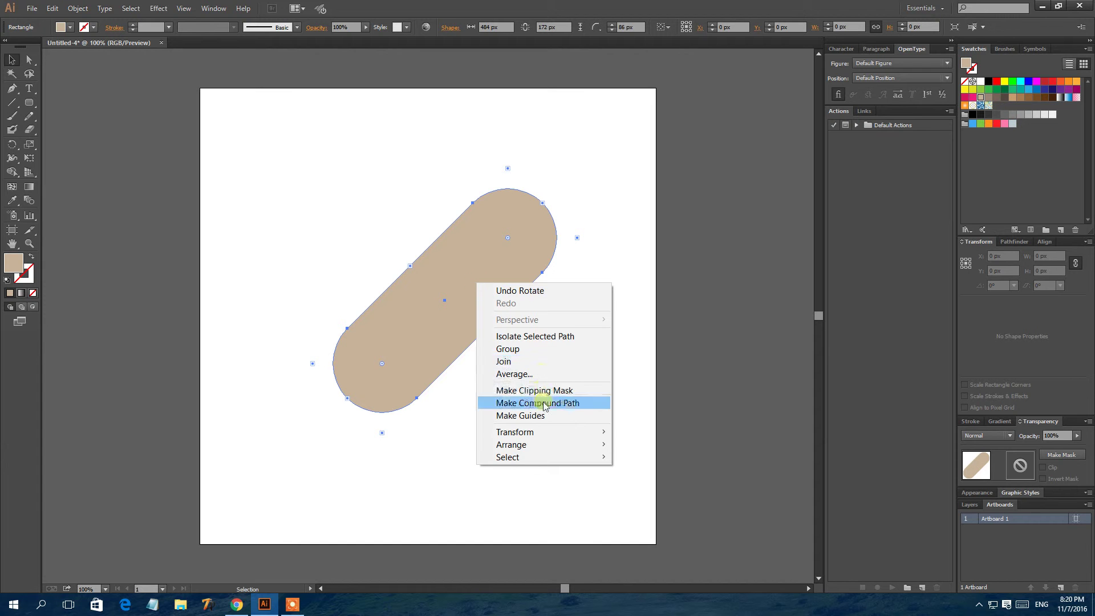
mouse_move(515, 432)
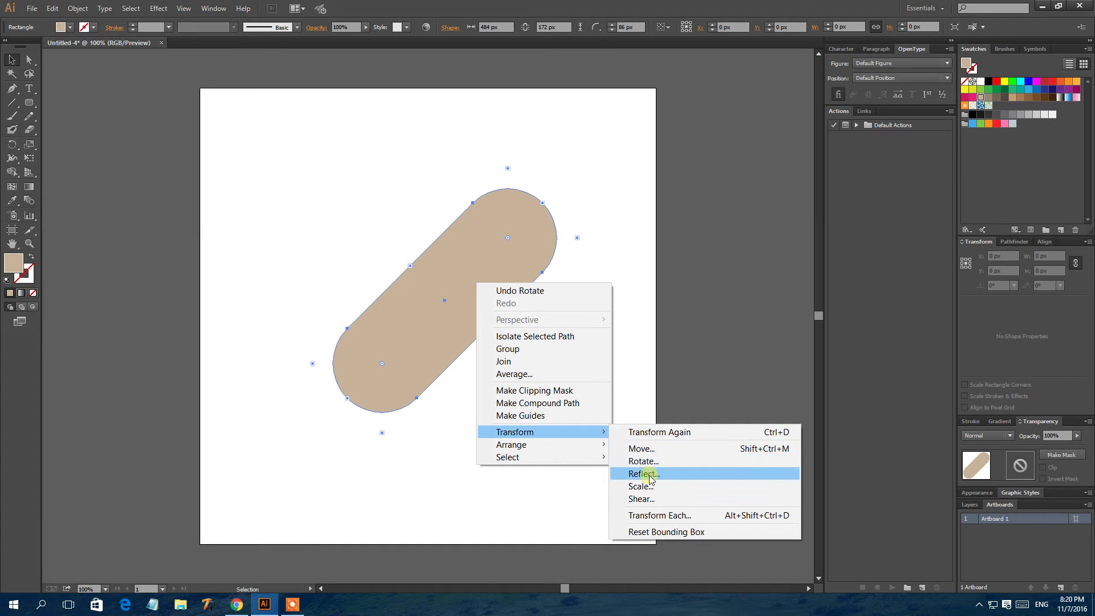
click(645, 473)
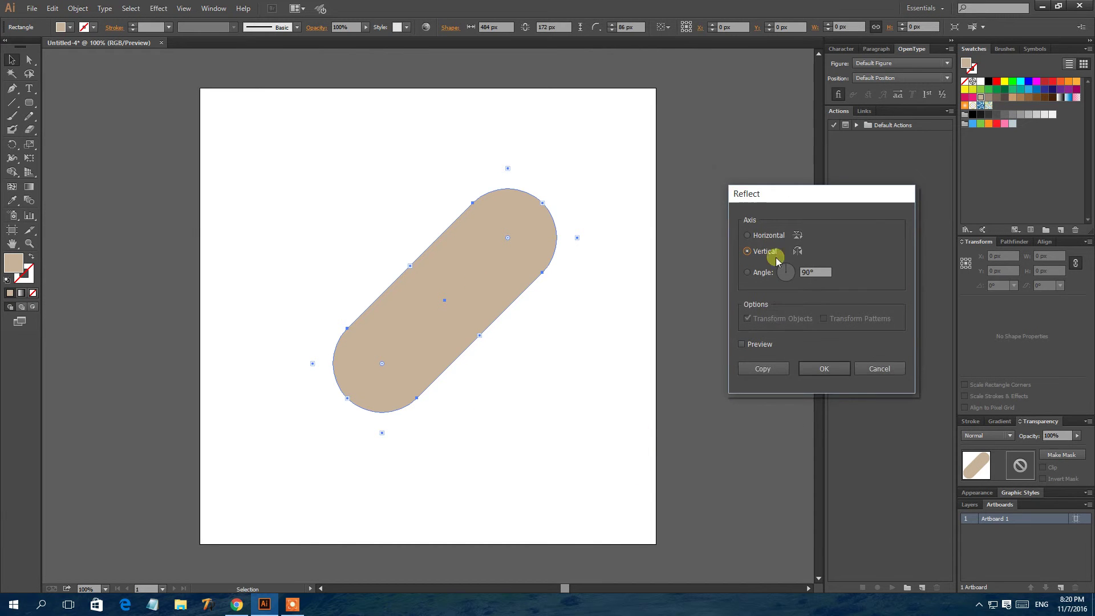
click(763, 369)
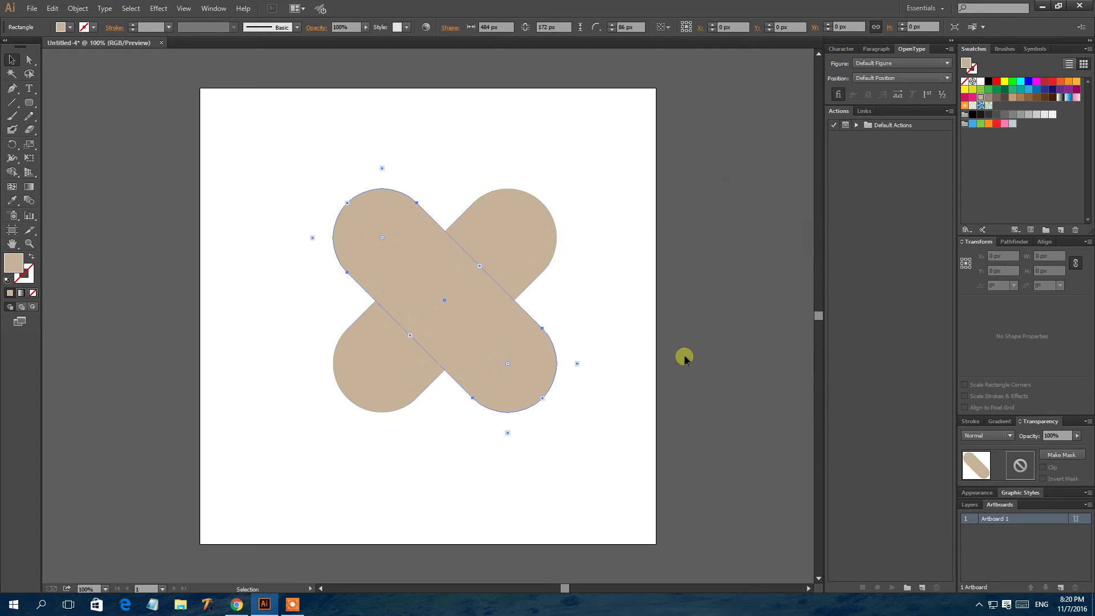
click(604, 341)
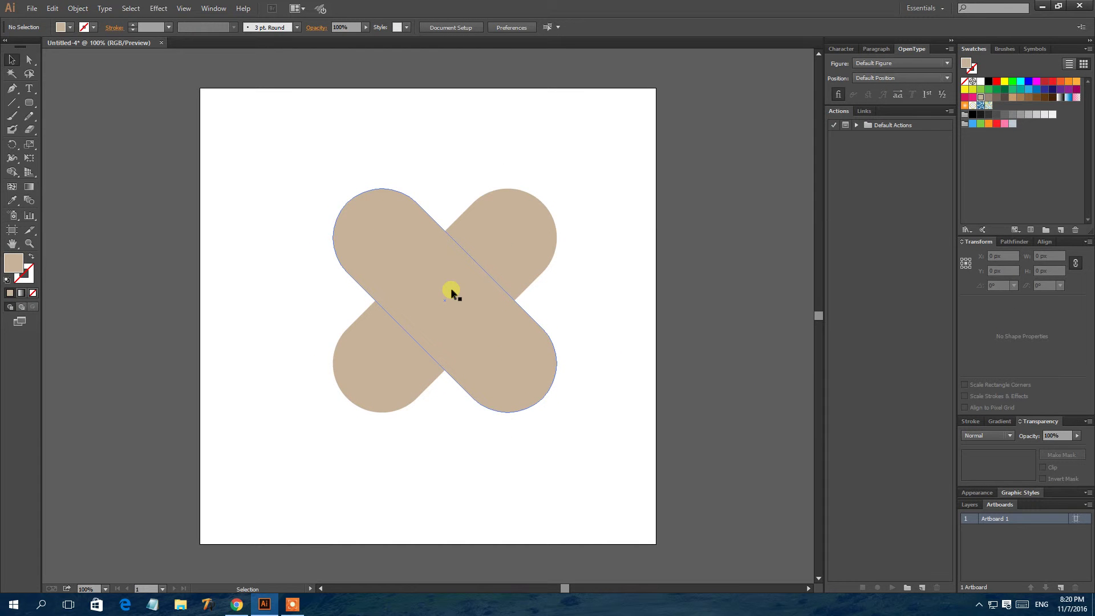
- Shift one pill 97 px right and Divide both crossing pills with Pathfinder
drag(451, 290, 514, 293)
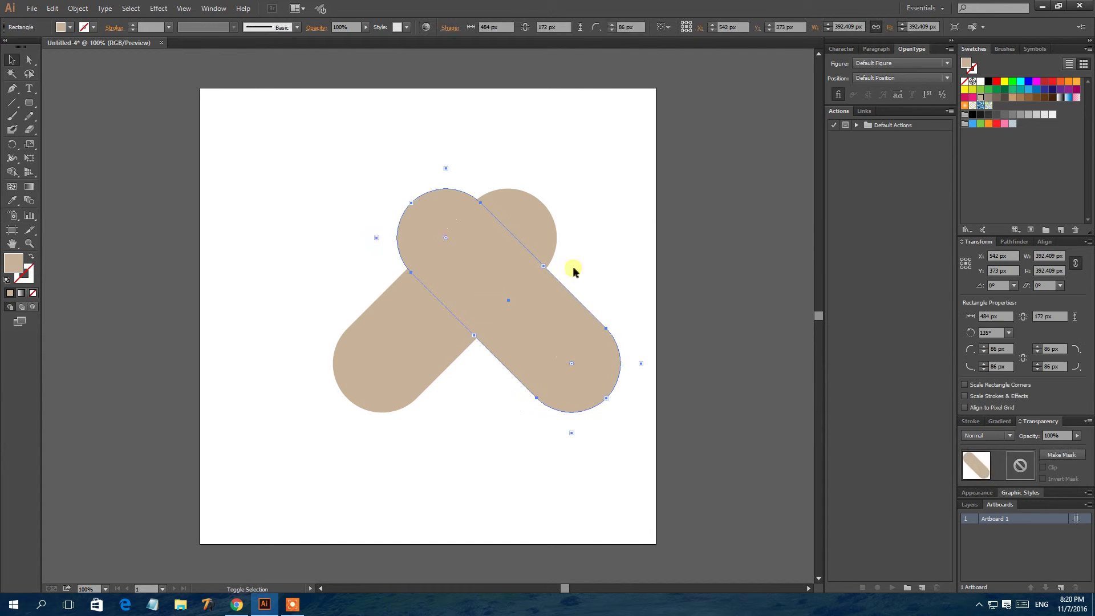
click(614, 233)
mouse_move(585, 166)
mouse_down()
mouse_move(376, 359)
mouse_move(412, 354)
mouse_up()
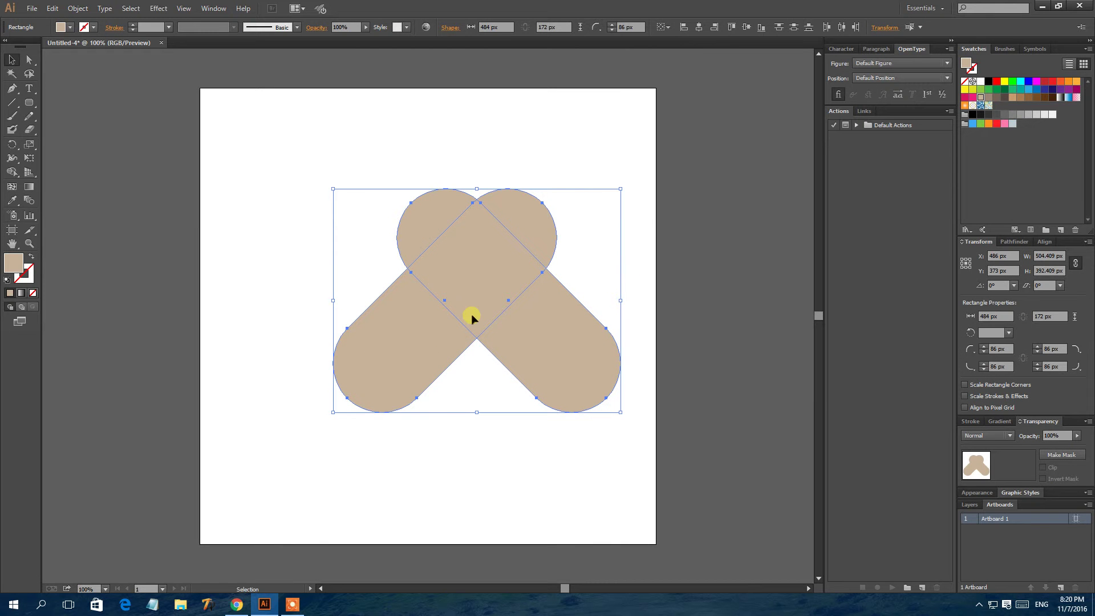
click(1014, 242)
click(969, 296)
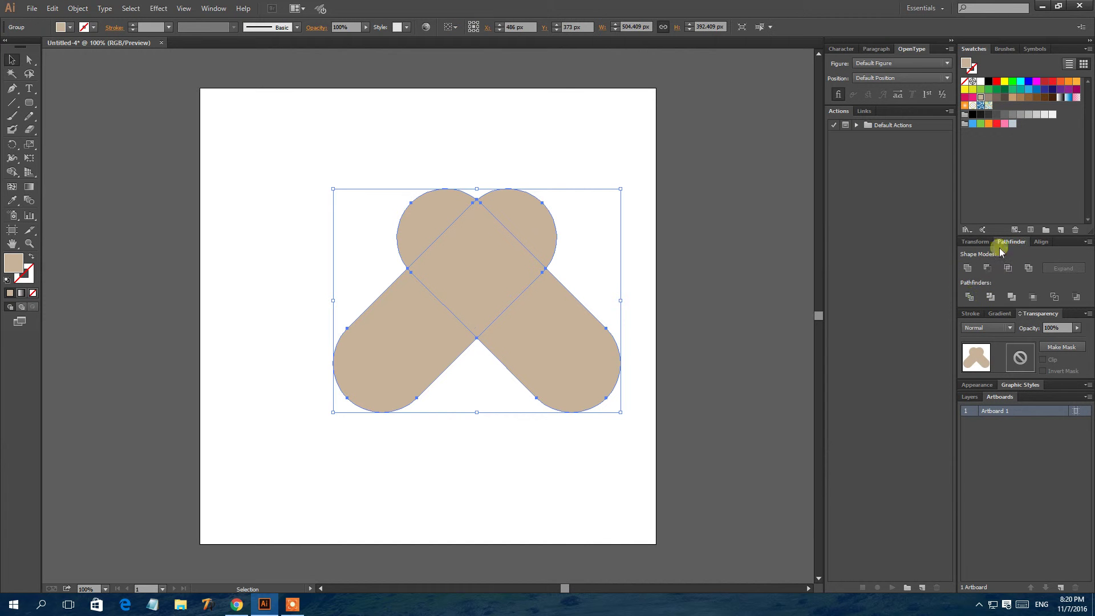
click(981, 243)
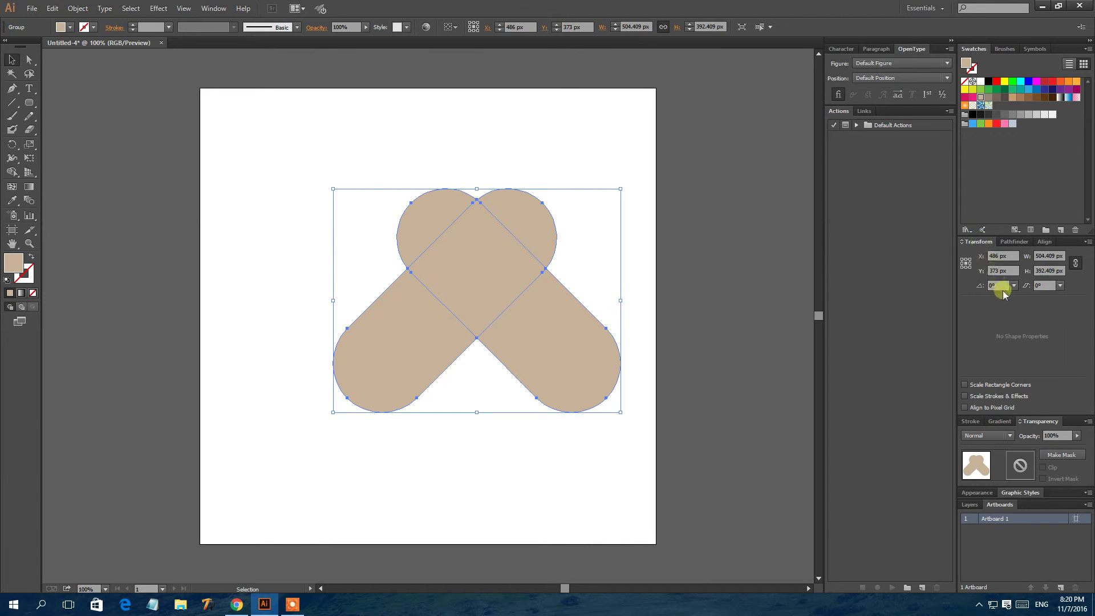
- Ungroup the divided pieces, delete both lower arms, and select the remaining heart pieces
click(633, 239)
right_click(540, 284)
click(565, 358)
click(622, 294)
click(556, 330)
key(Delete)
click(422, 329)
key(Delete)
drag(548, 317, 409, 208)
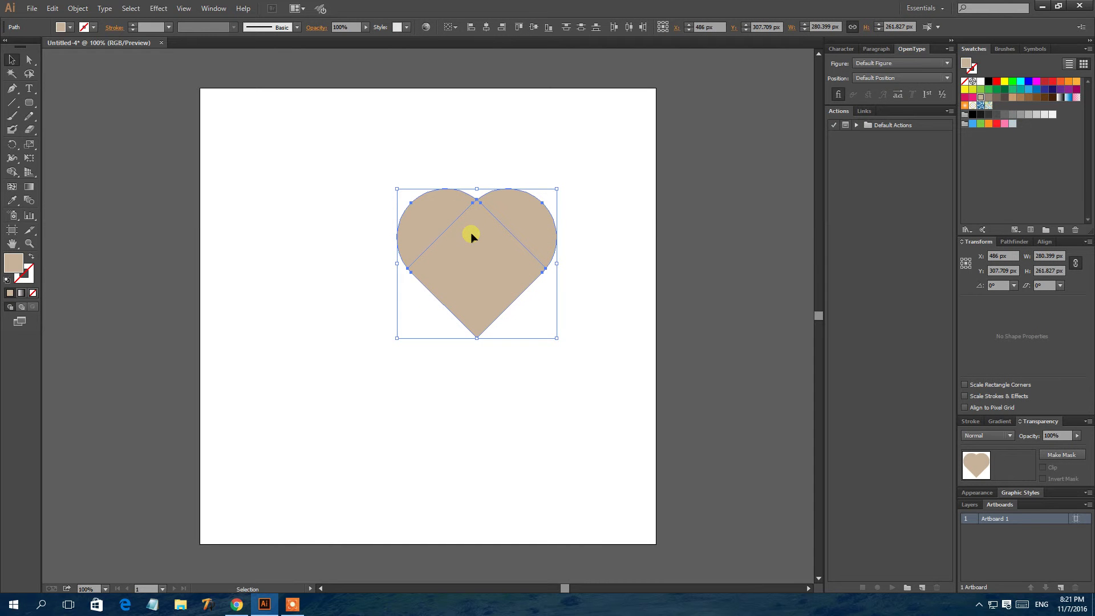
- Attempt to Join the heart pieces and dismiss the cannot-join warning
right_click(472, 235)
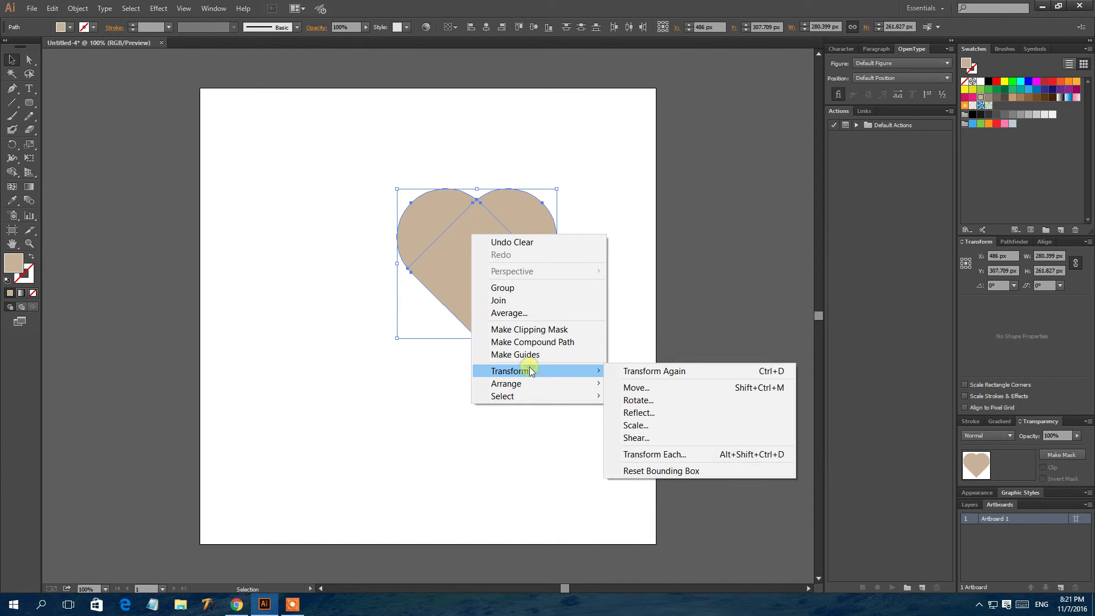
mouse_move(505, 383)
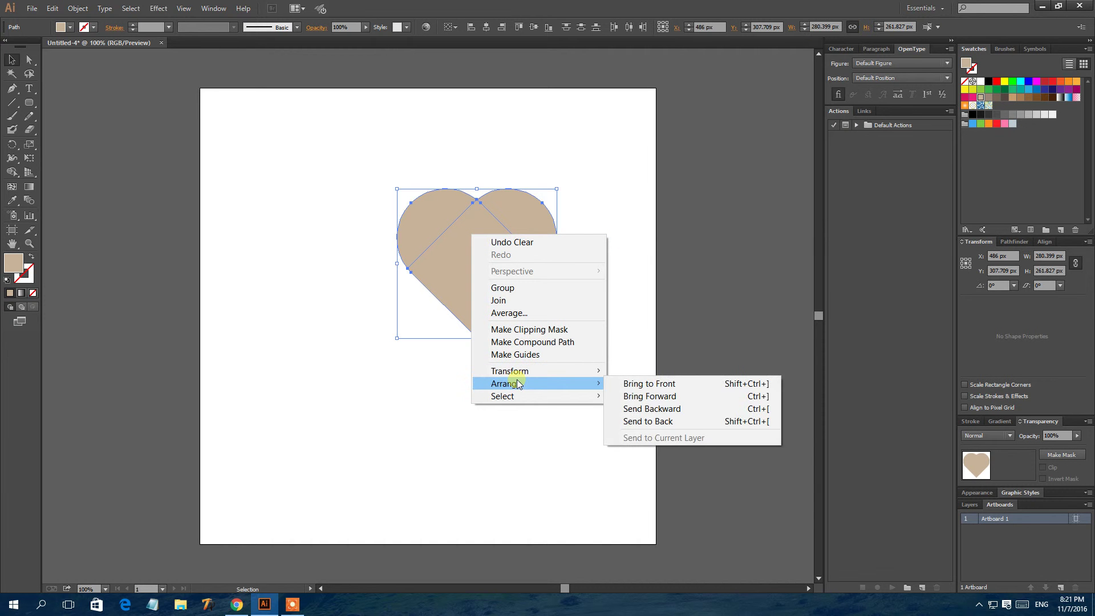
click(502, 300)
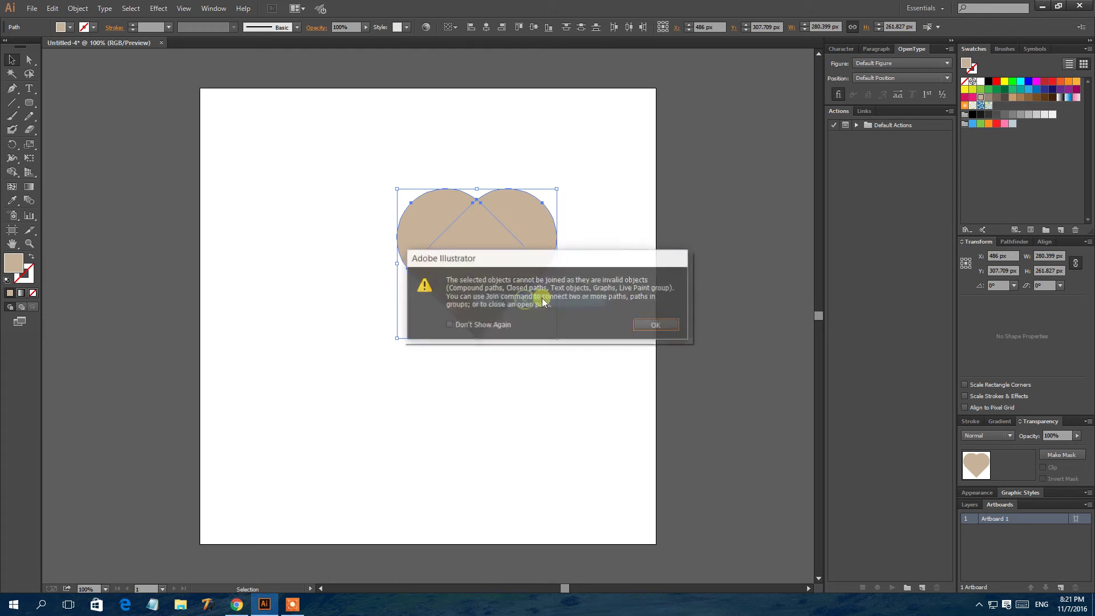
click(653, 324)
click(598, 291)
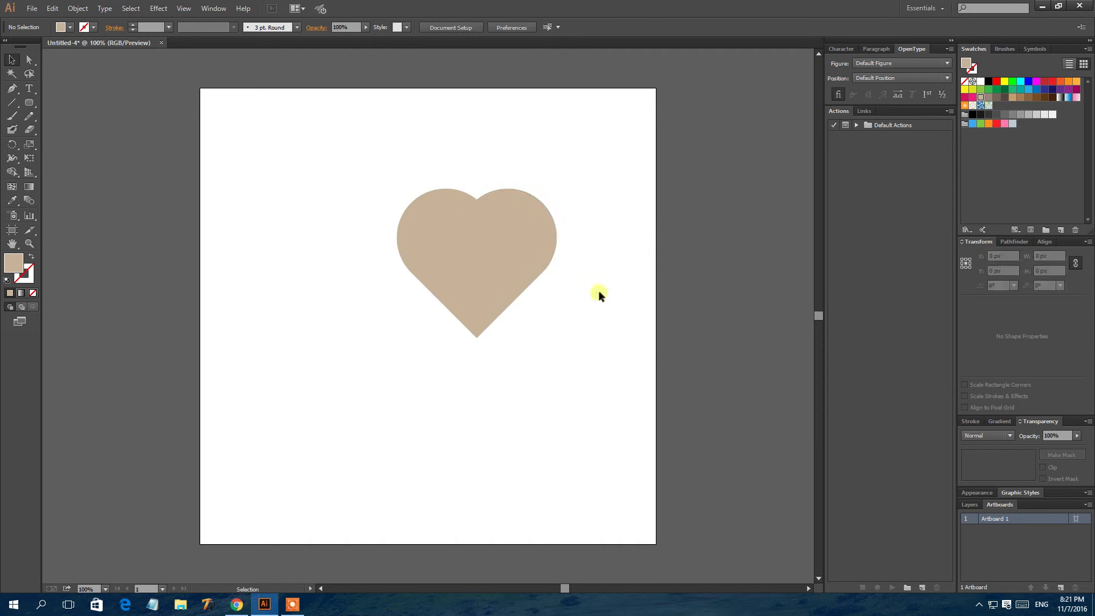
- Select all heart pieces and merge them with Pathfinder Unite
click(520, 239)
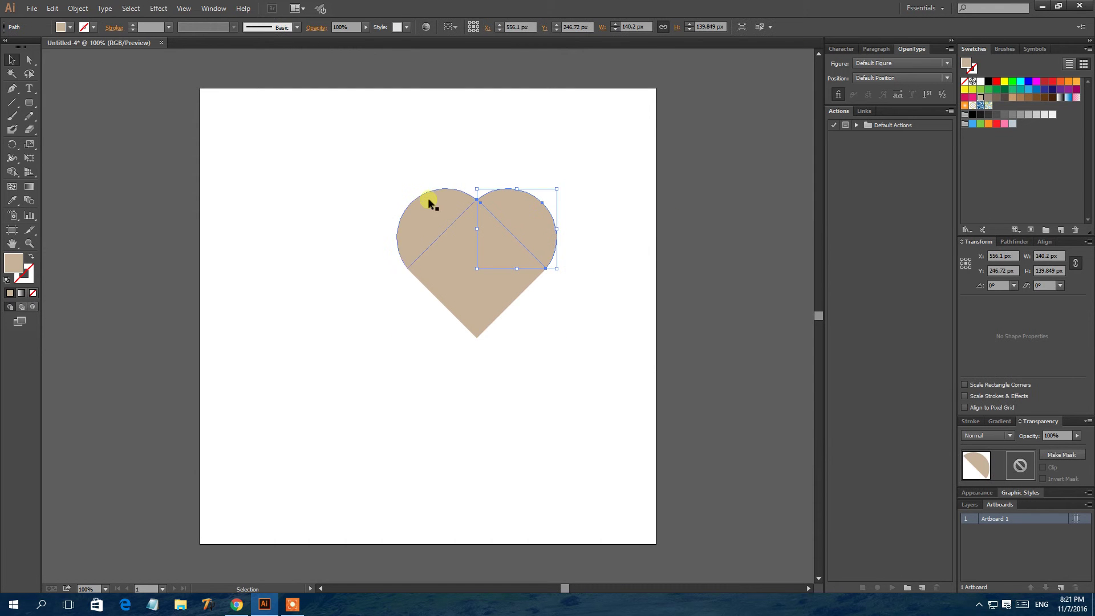
click(575, 272)
drag(422, 203, 423, 203)
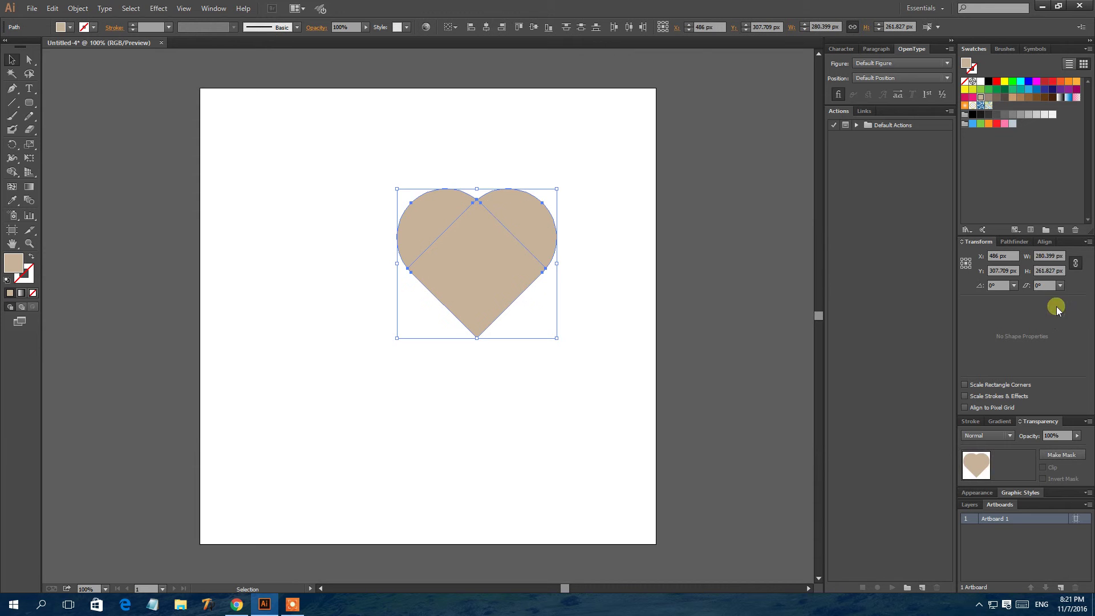
click(1011, 242)
click(1008, 268)
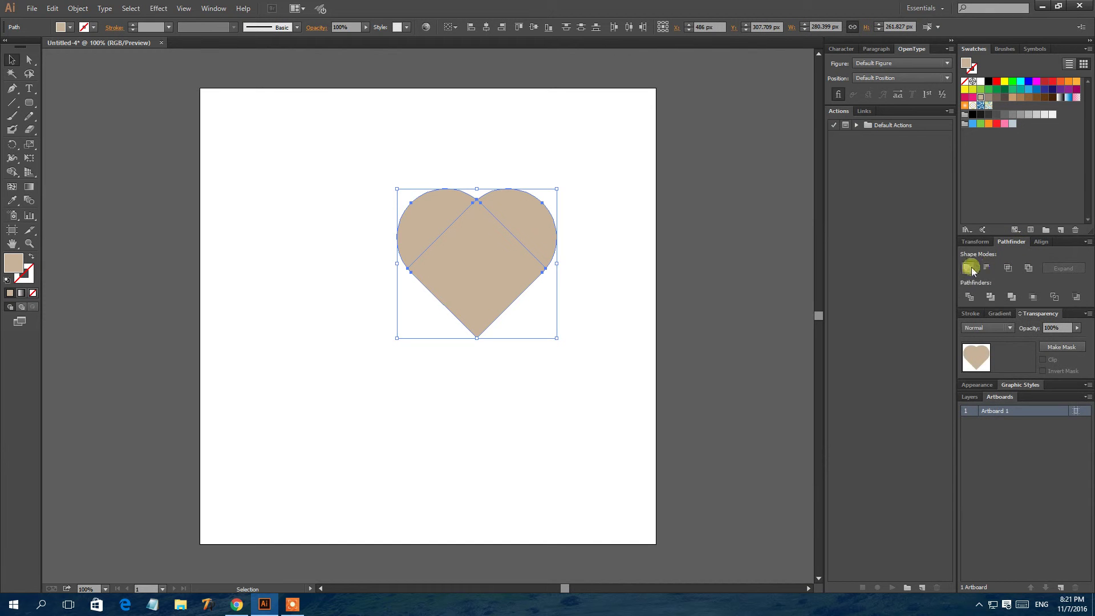
click(641, 274)
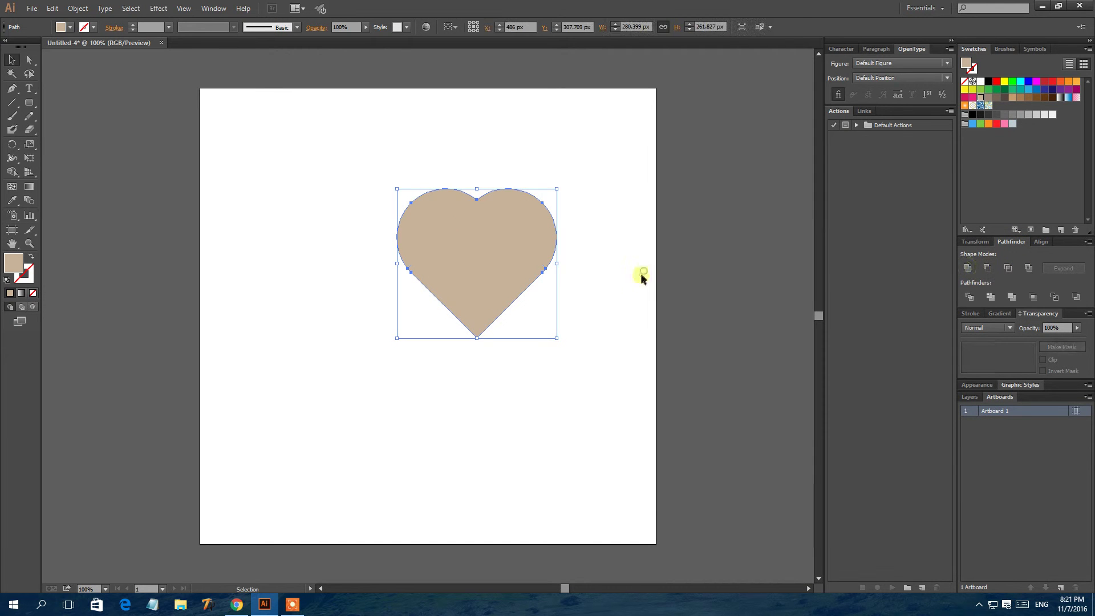
click(979, 241)
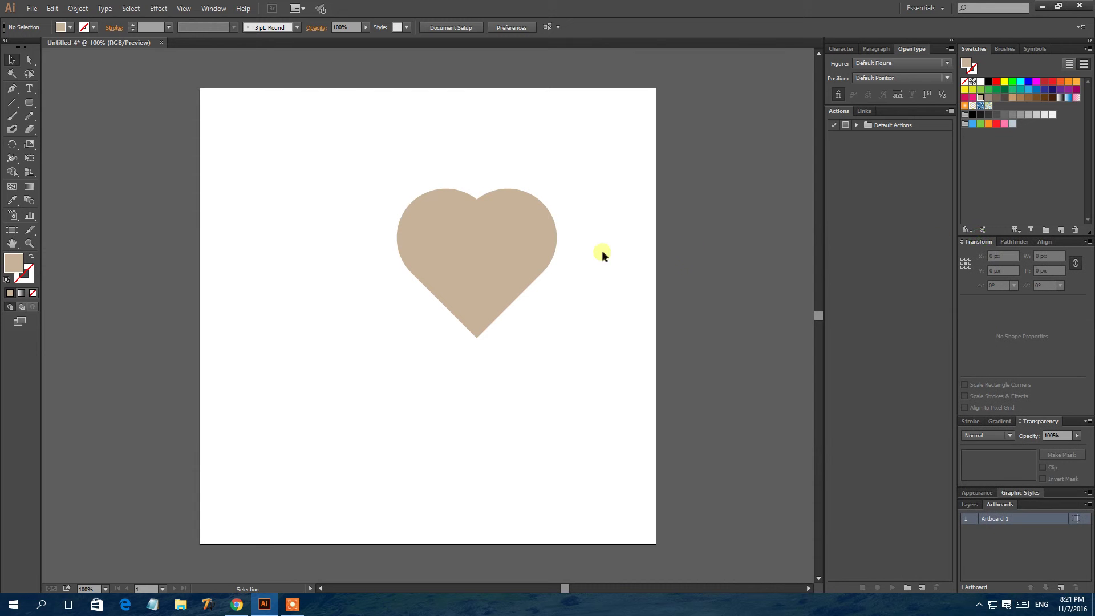
- Drag the merged heart to the artboard centre at X 400, Y 400 px
drag(519, 230, 470, 269)
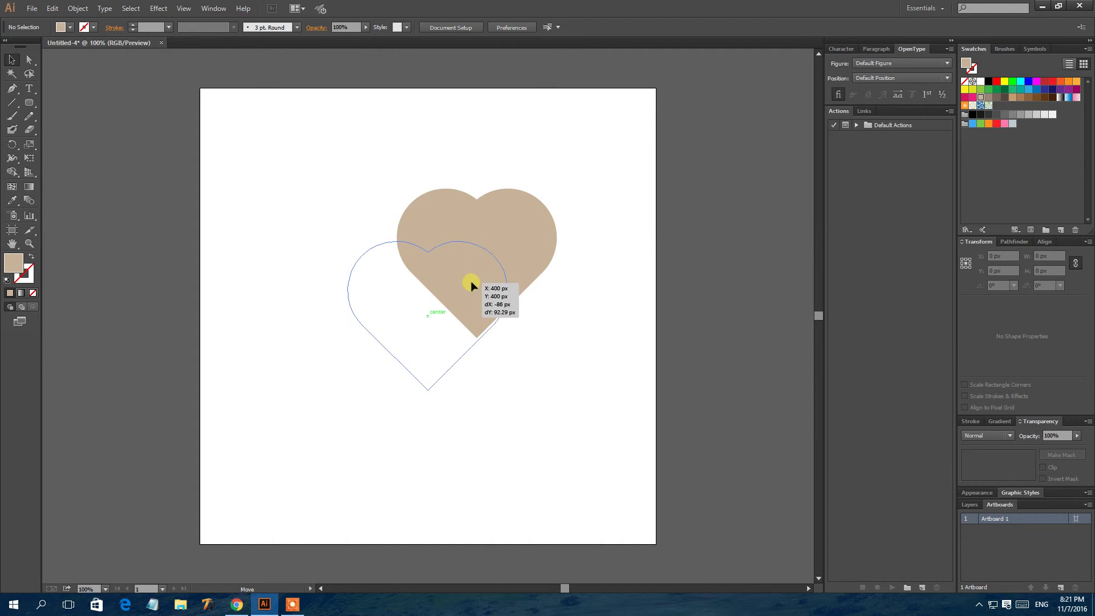
drag(470, 268, 471, 281)
click(613, 276)
click(451, 273)
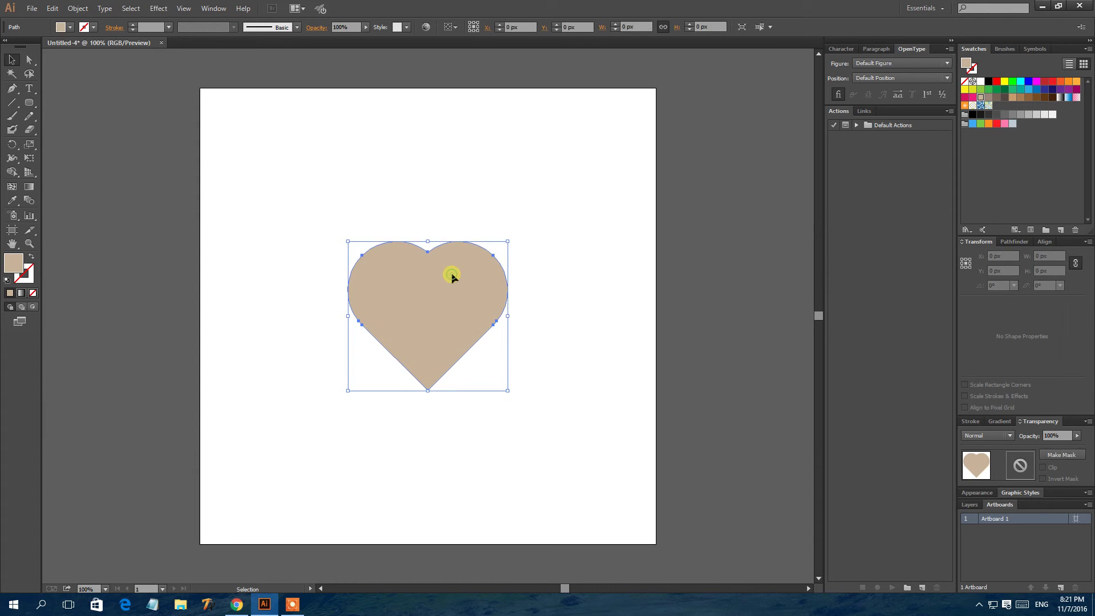
scroll(546, 268, down, 2)
click(552, 258)
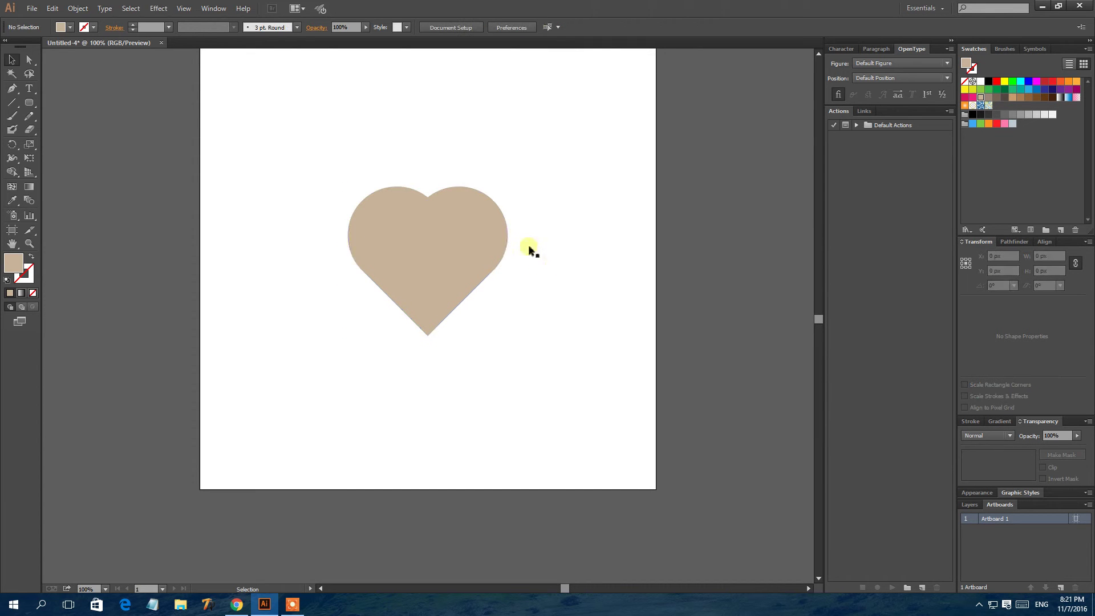
- Switch to the Line Segment tool
click(29, 105)
click(10, 100)
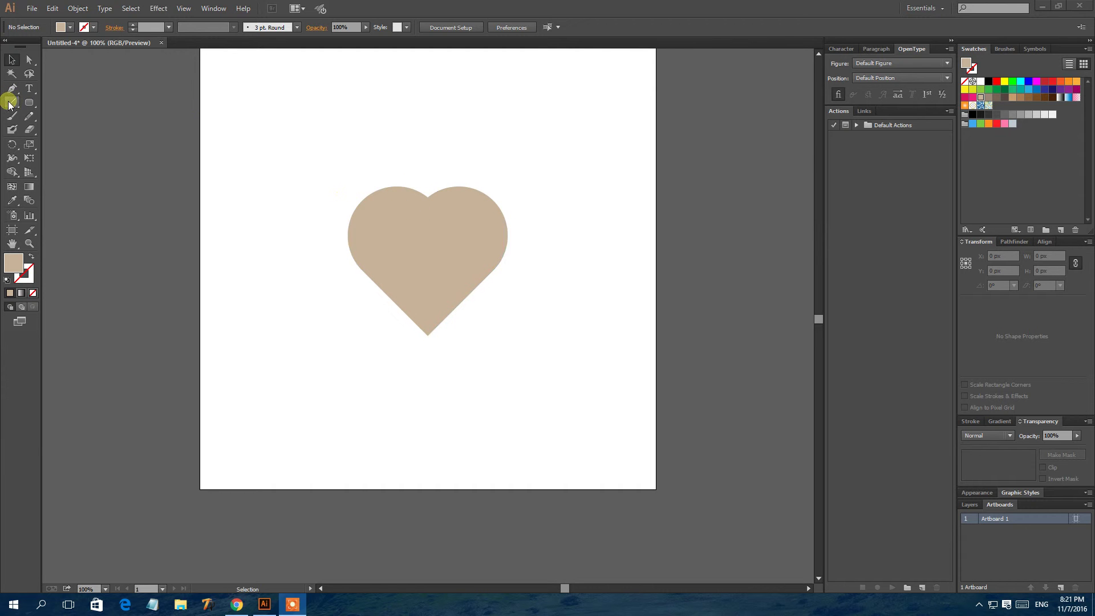
click(10, 102)
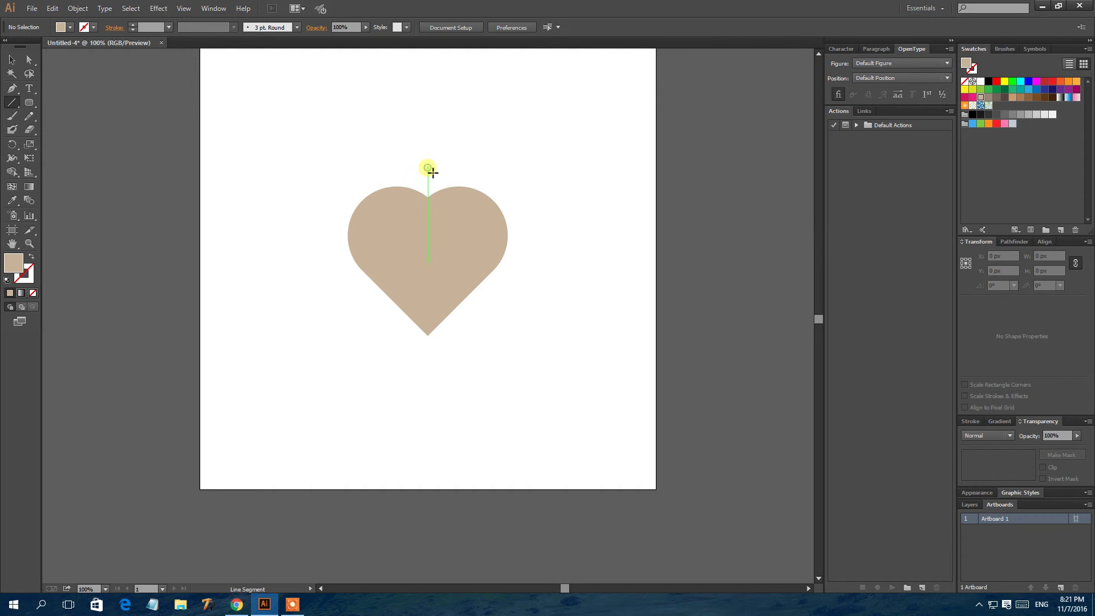
- Draw a vertical line through the heart's centre and return to the Selection tool
drag(428, 167, 427, 374)
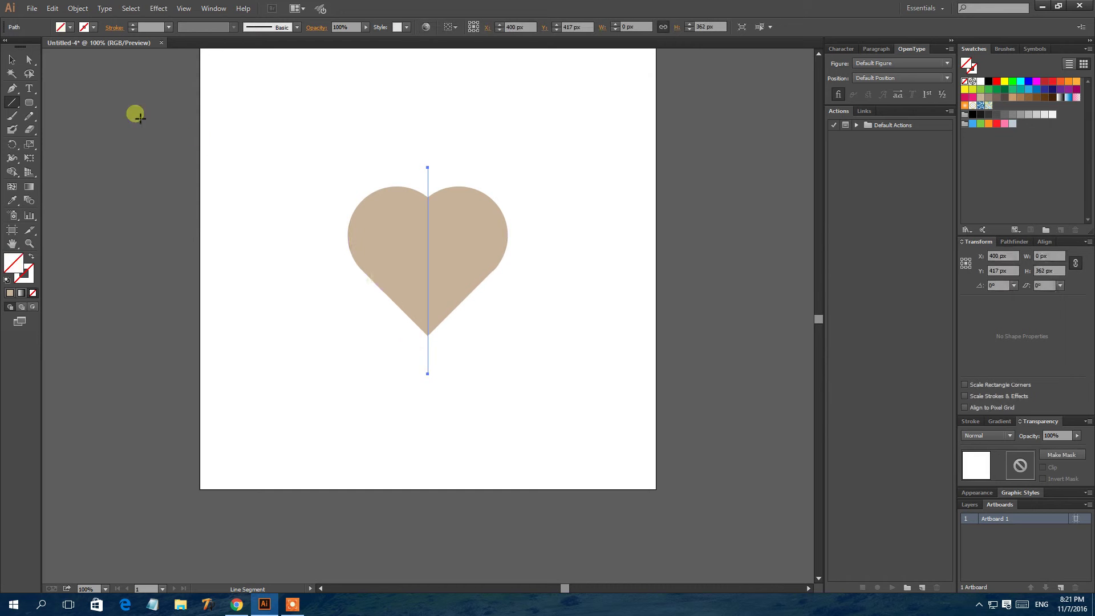
click(12, 59)
drag(526, 279, 361, 206)
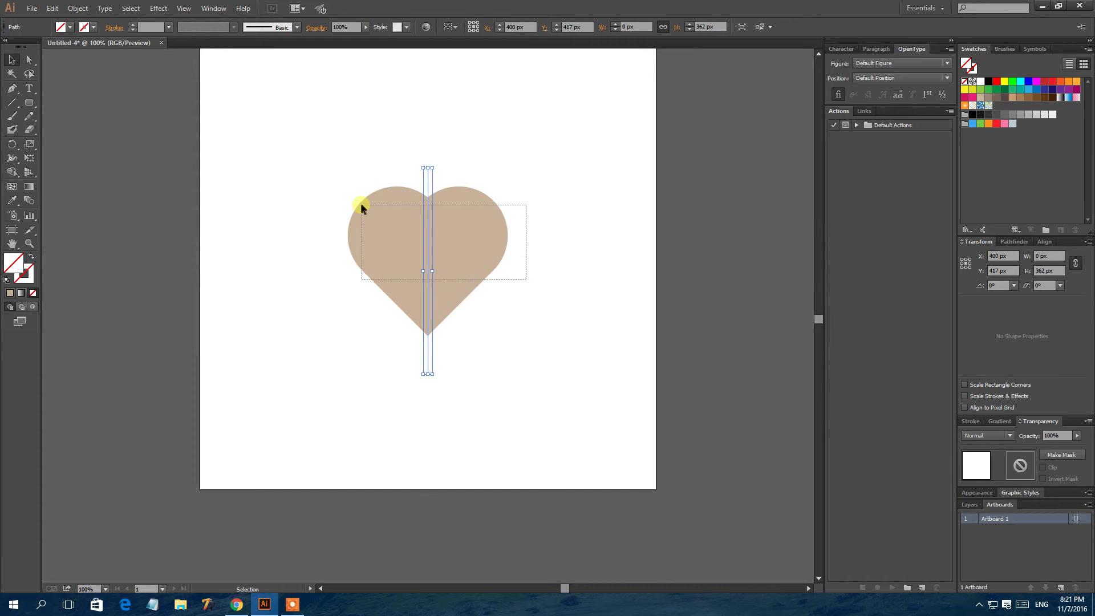
click(560, 244)
click(483, 230)
key(v)
key(a)
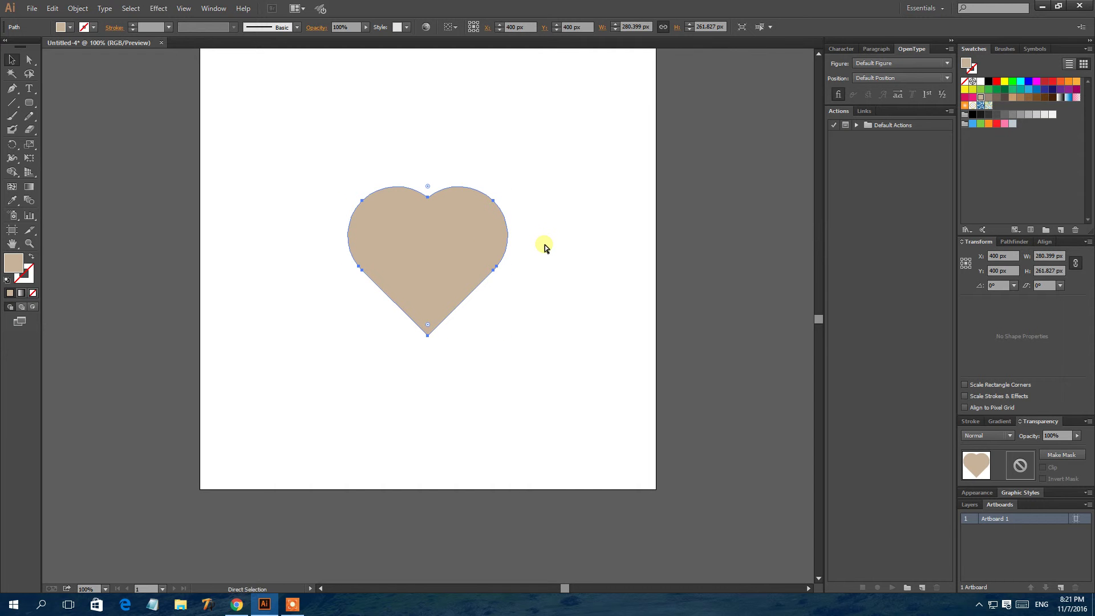
key(v)
- Select the line together with the heart and Divide them in Pathfinder
click(454, 358)
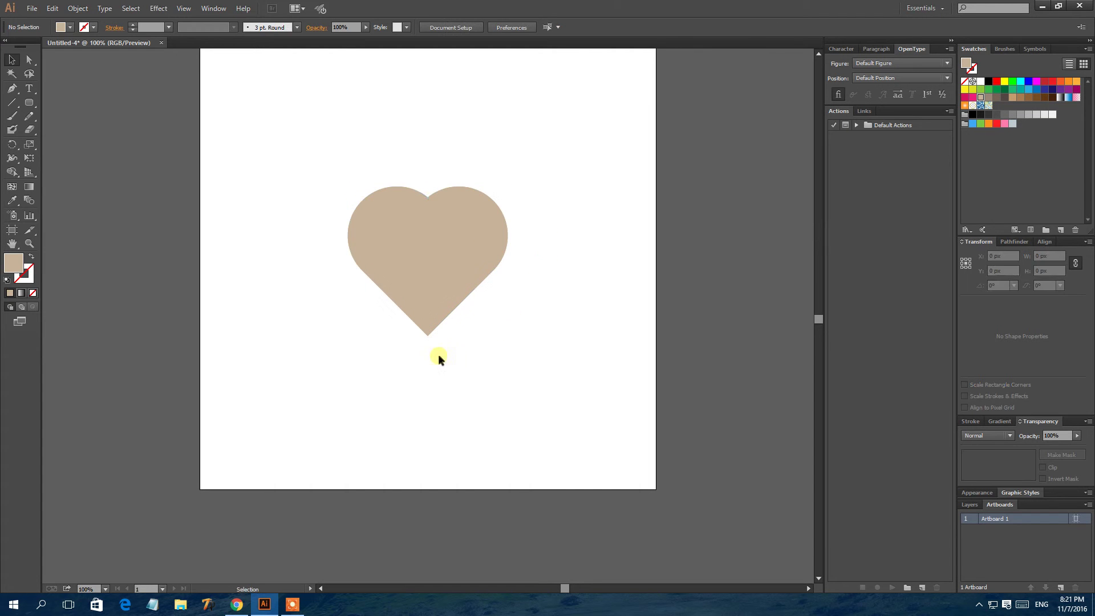
click(427, 354)
shift+click(464, 266)
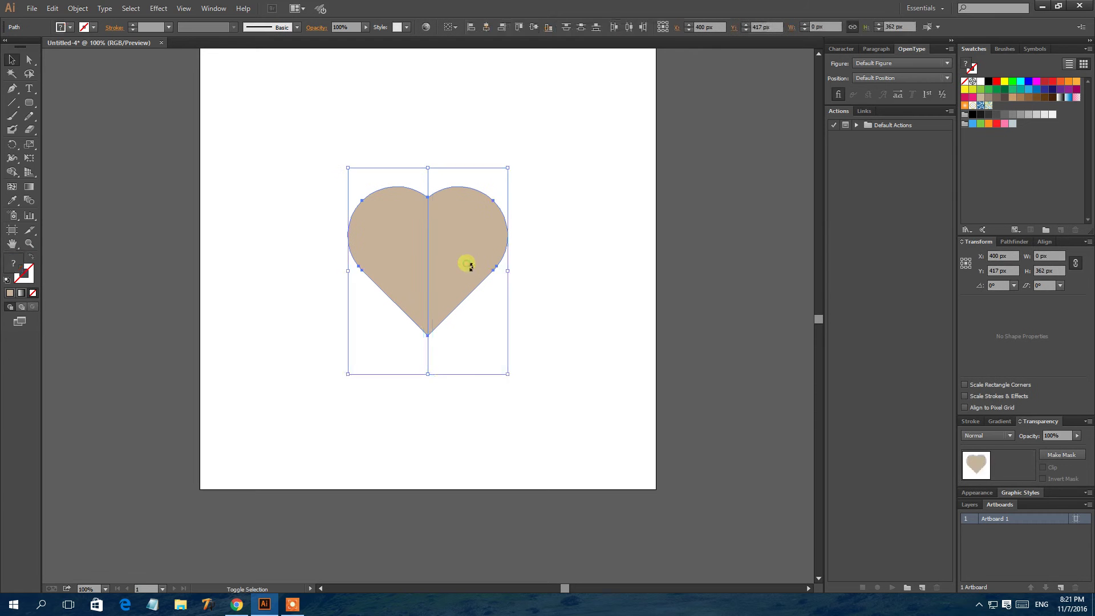
click(1012, 241)
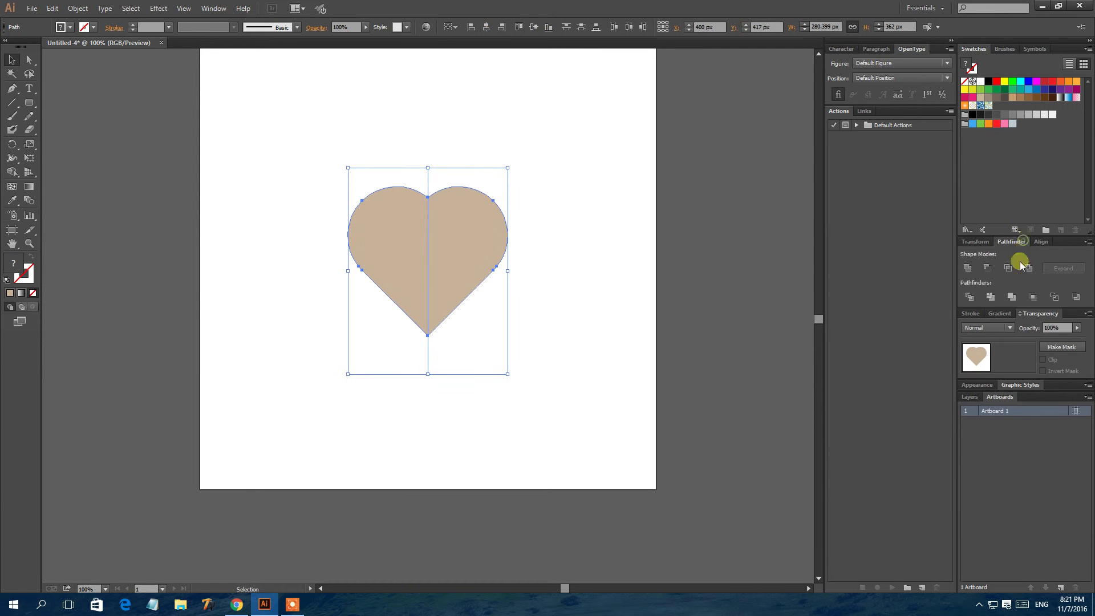
click(968, 296)
- Ungroup the divided heart into left and right halves and select the left half
click(589, 224)
click(484, 219)
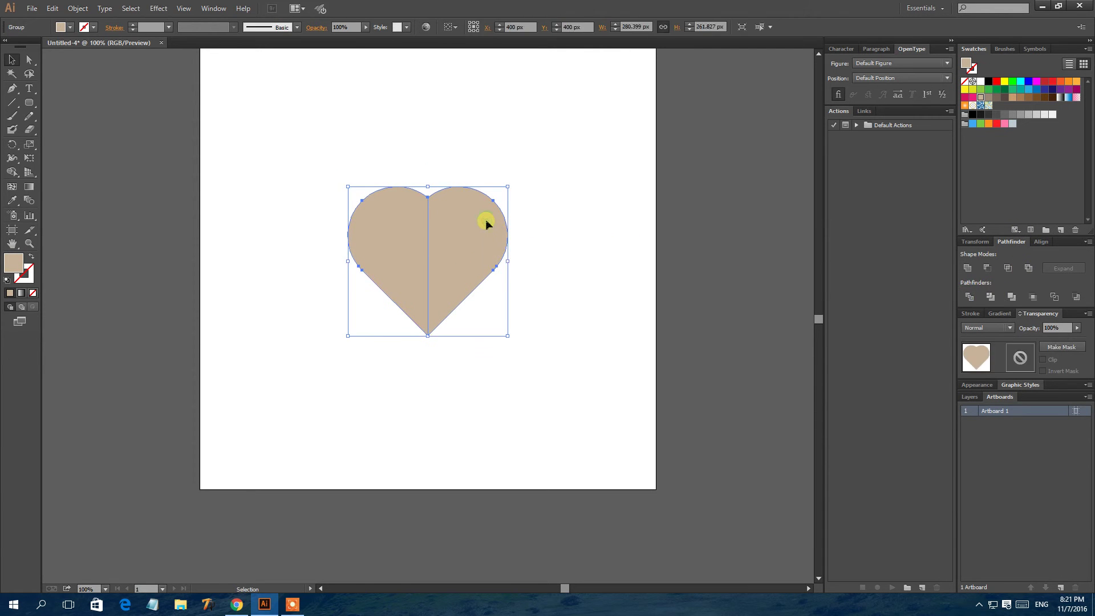
right_click(485, 220)
click(590, 288)
click(402, 239)
click(594, 220)
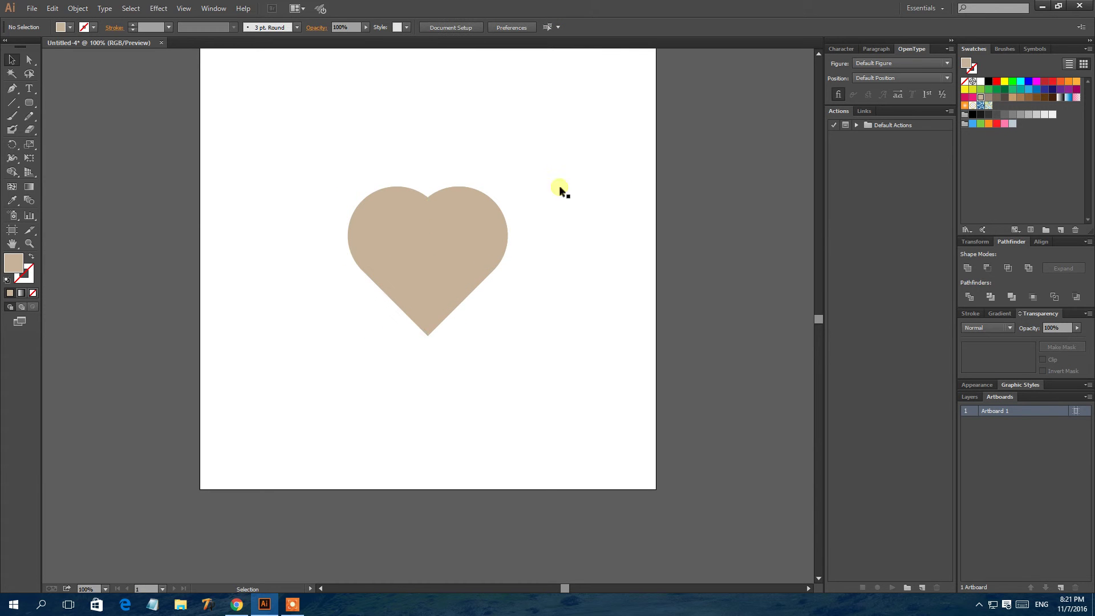
click(399, 224)
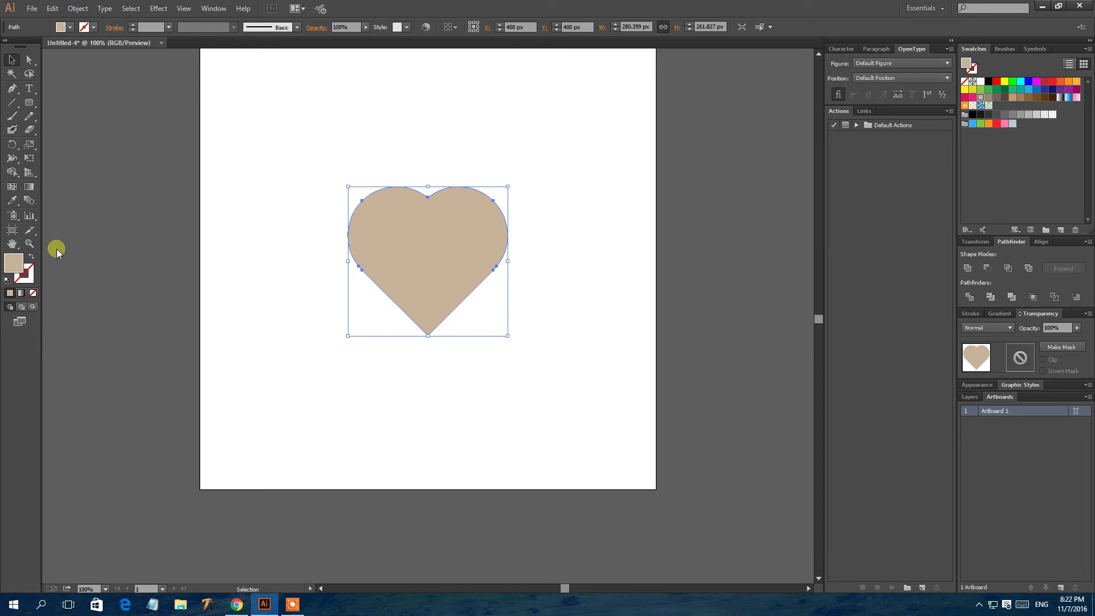
- Fill the left heart half pink FF4081 and the right half darker pink D81B60
double_click(14, 268)
text(FF4081)
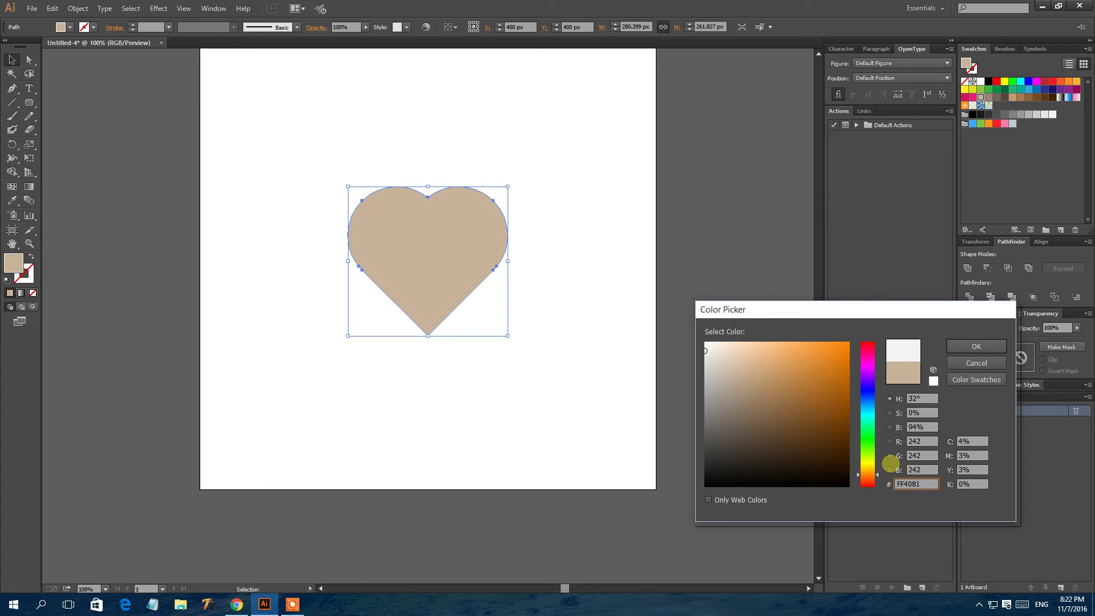
key(Return)
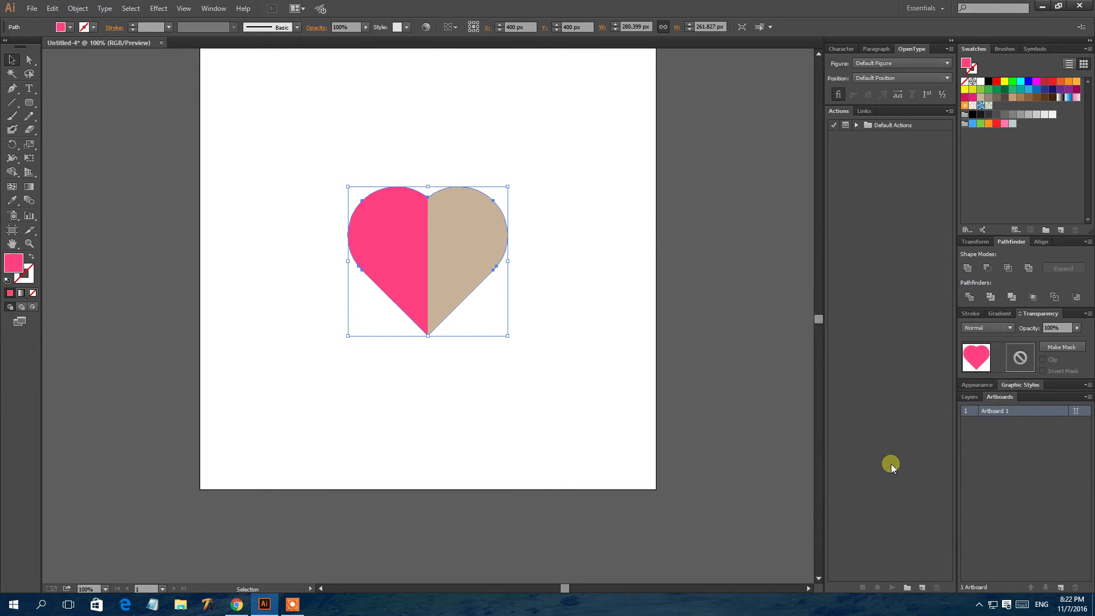
click(471, 244)
double_click(13, 264)
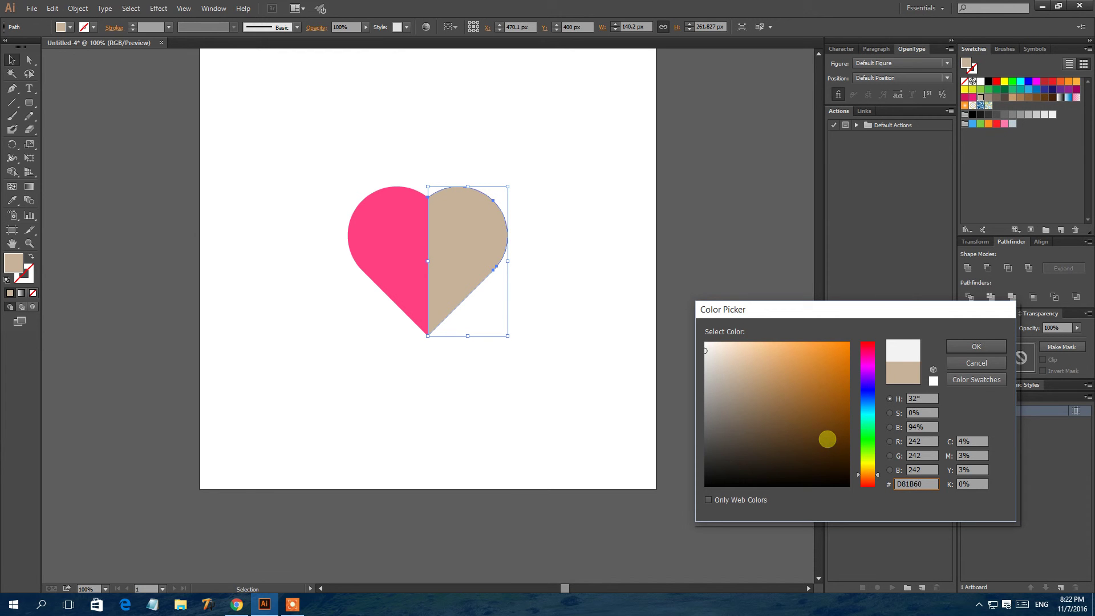
key(Return)
click(600, 295)
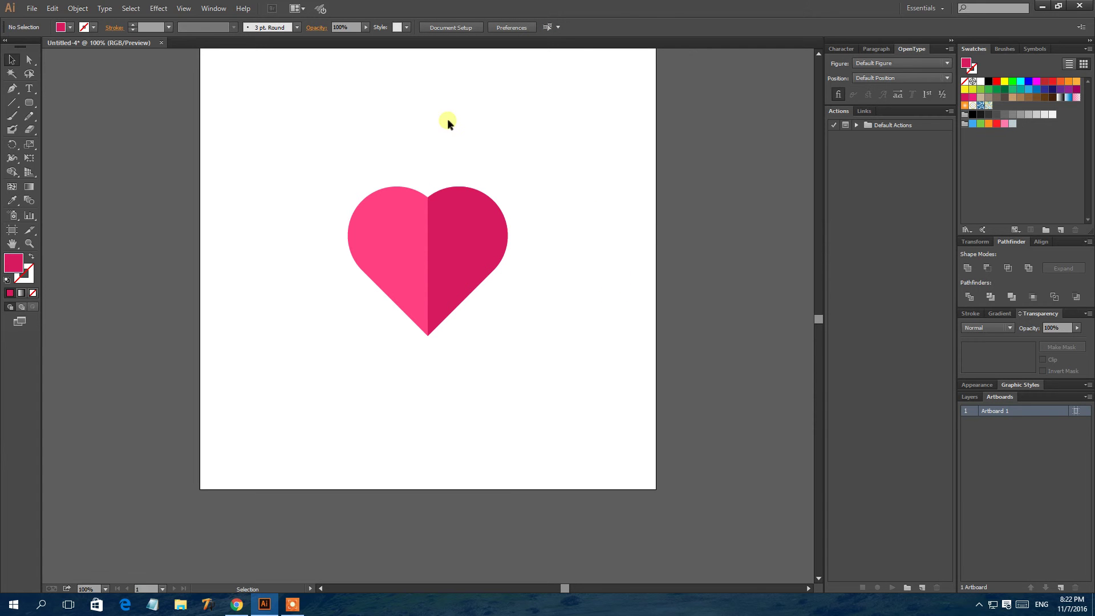
drag(497, 310, 386, 235)
- Group the two heart halves and move the heart higher on the artboard
right_click(448, 236)
click(479, 290)
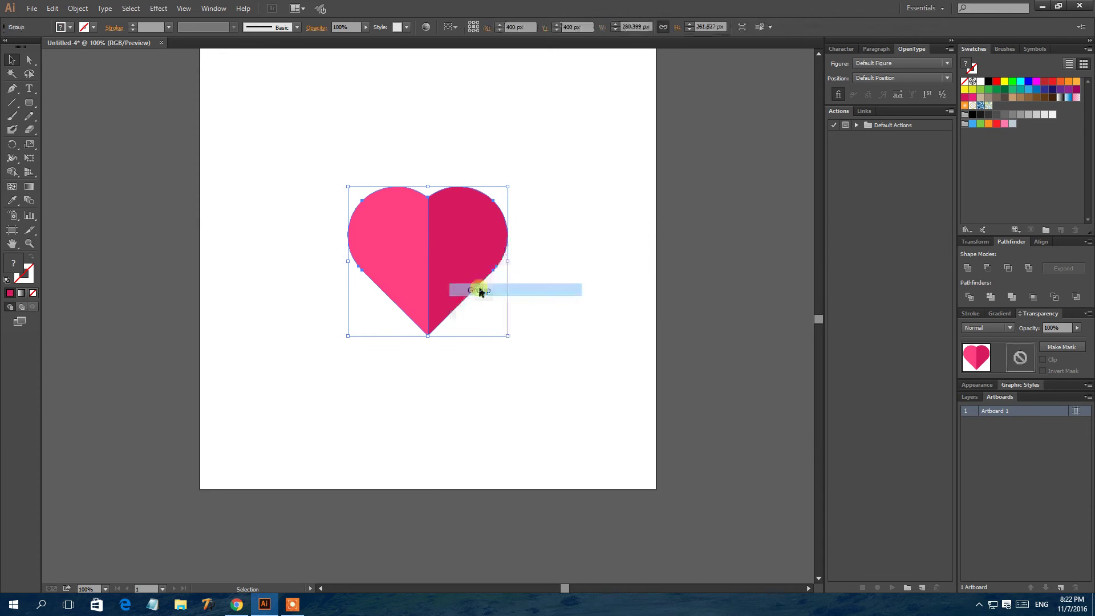
click(547, 282)
scroll(535, 282, up, 3)
drag(458, 317, 459, 248)
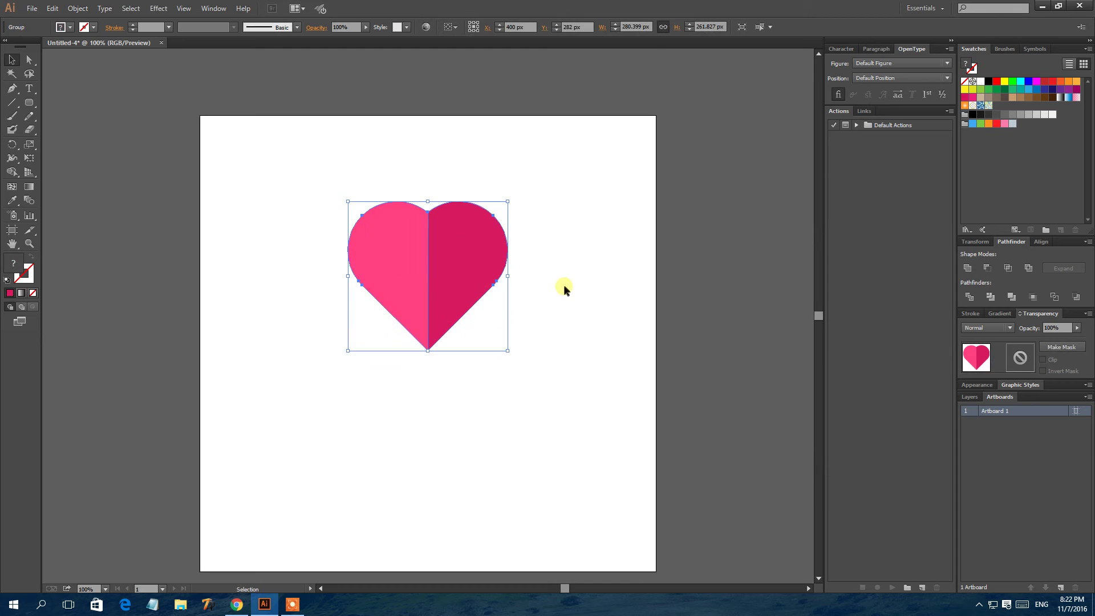
scroll(563, 285, down, 3)
click(563, 287)
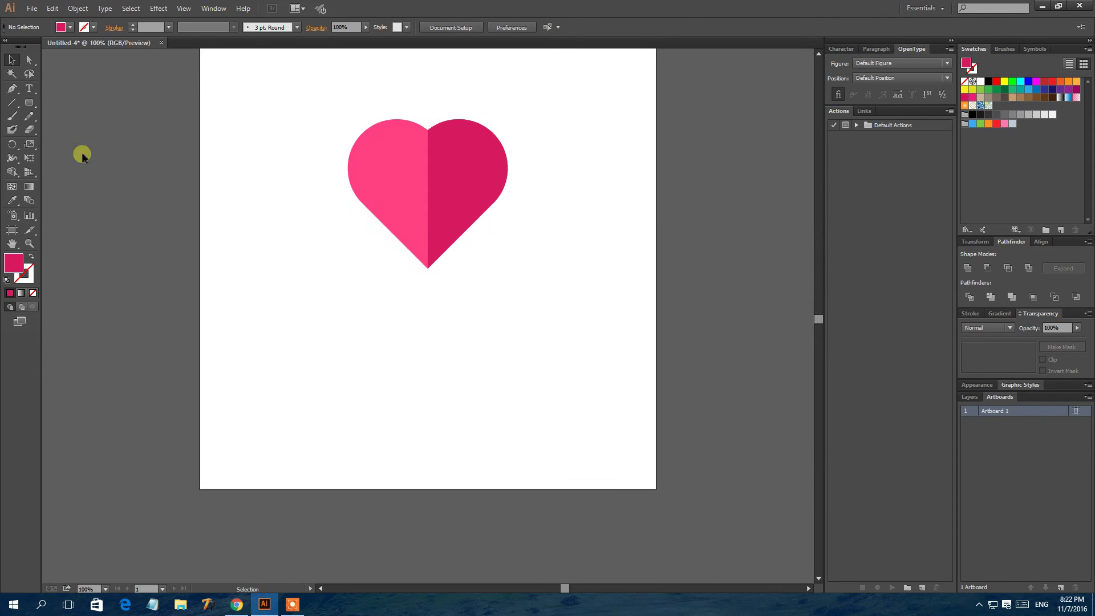
- Add the text 'Crimson Heart' below the heart, enlarged and positioned under it
click(29, 89)
scroll(237, 244, up, 1)
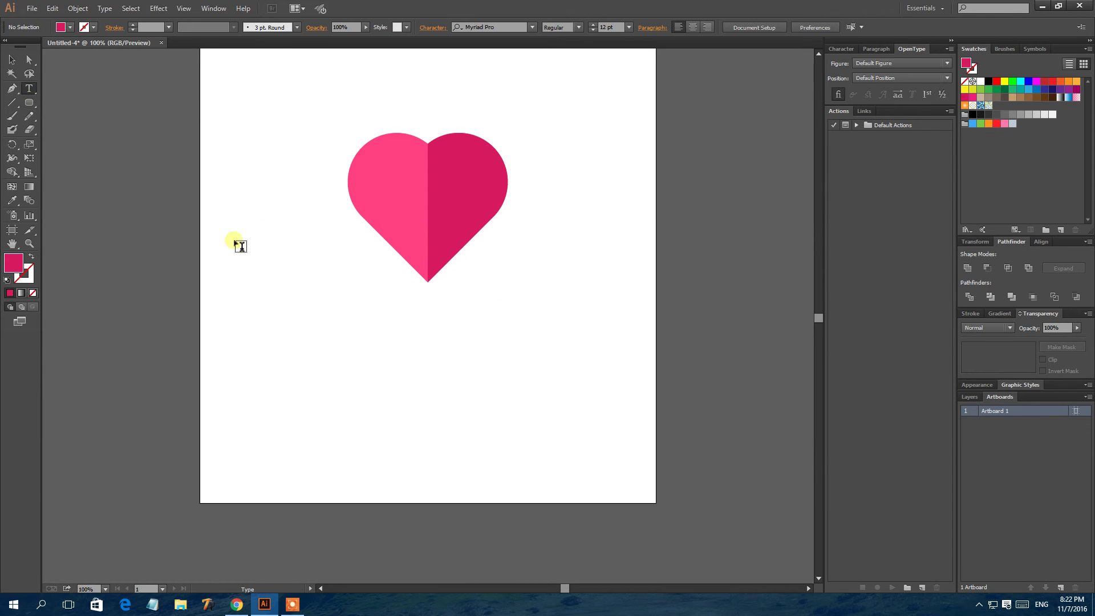
click(292, 337)
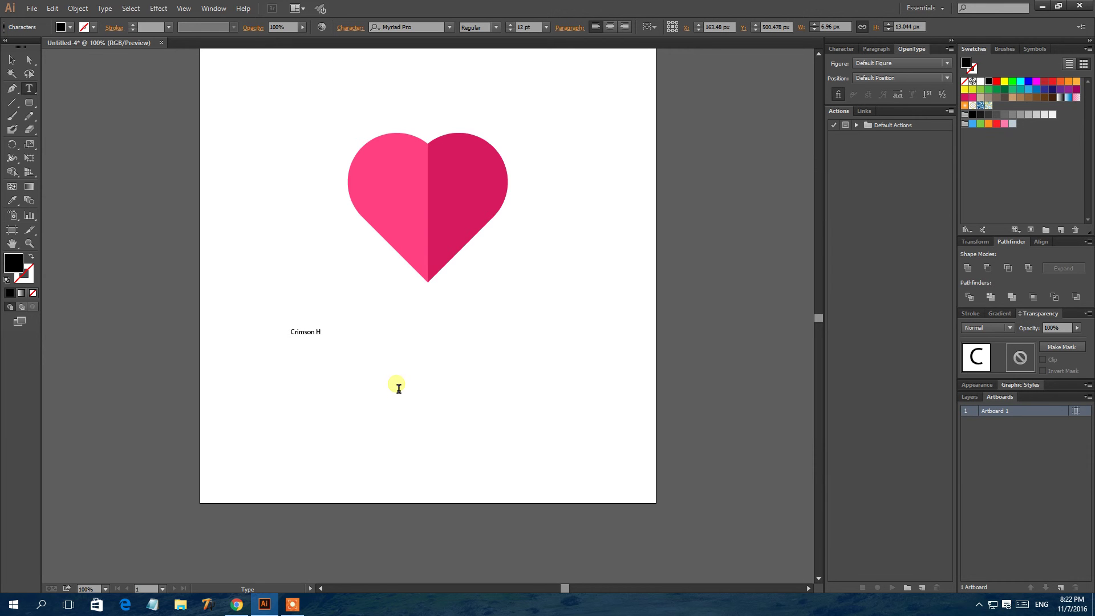
text(Crimson Heart)
click(13, 60)
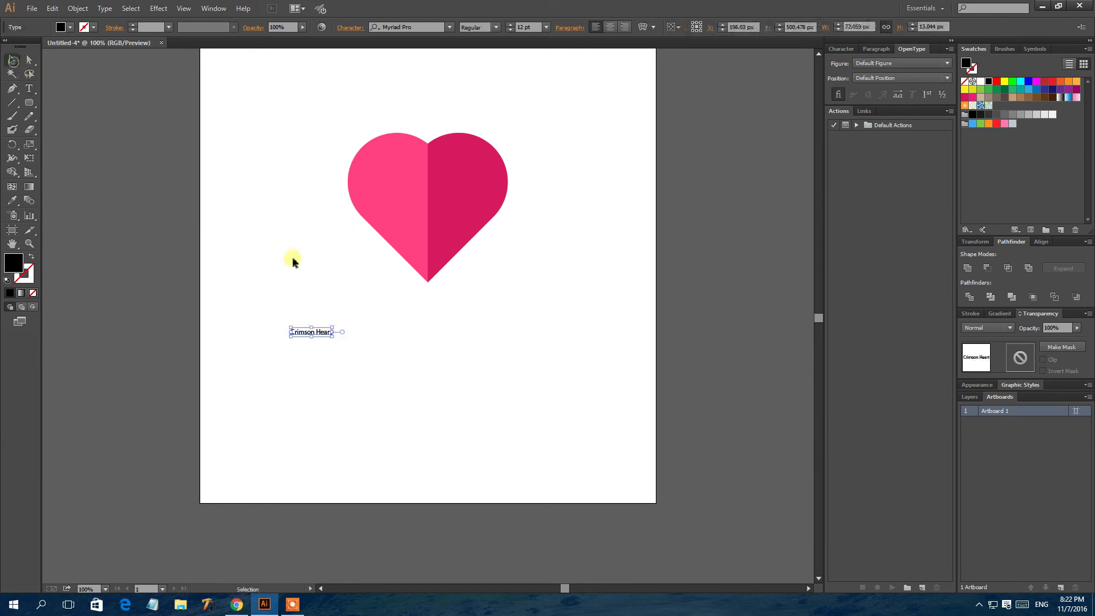
drag(335, 331, 636, 237)
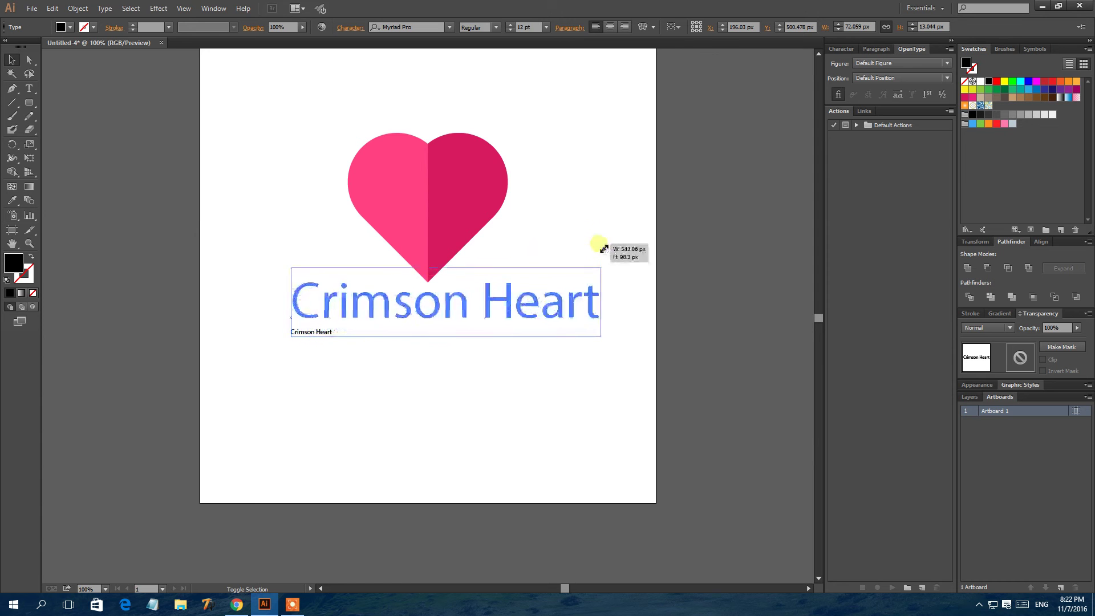
drag(572, 297, 538, 307)
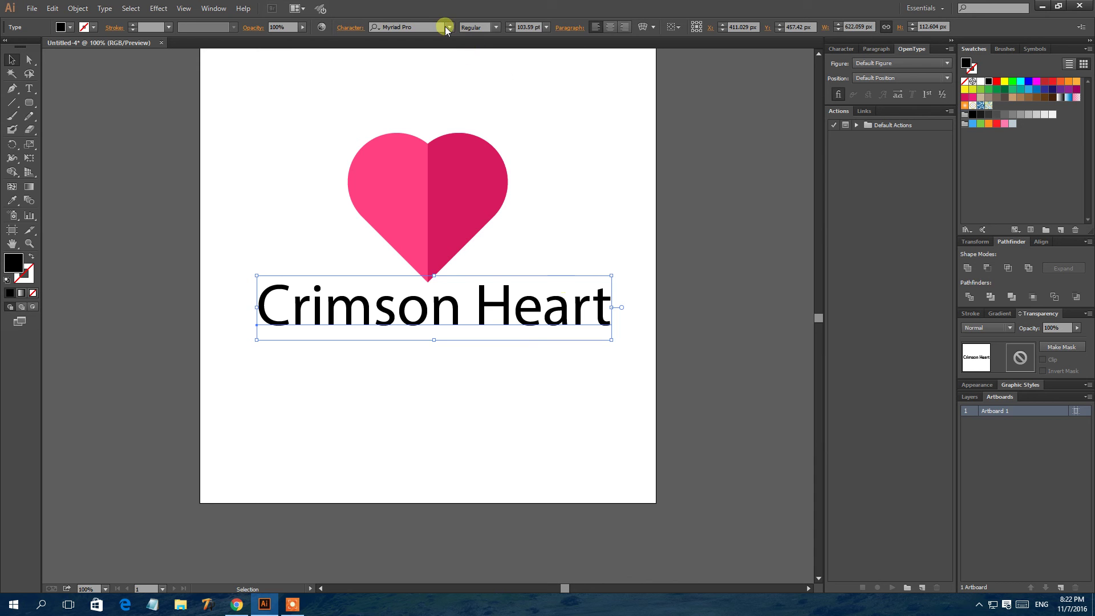
- Set 'Crimson Heart' in Sacramento after trying Rage Italic, and widen it to about 636 px
click(449, 26)
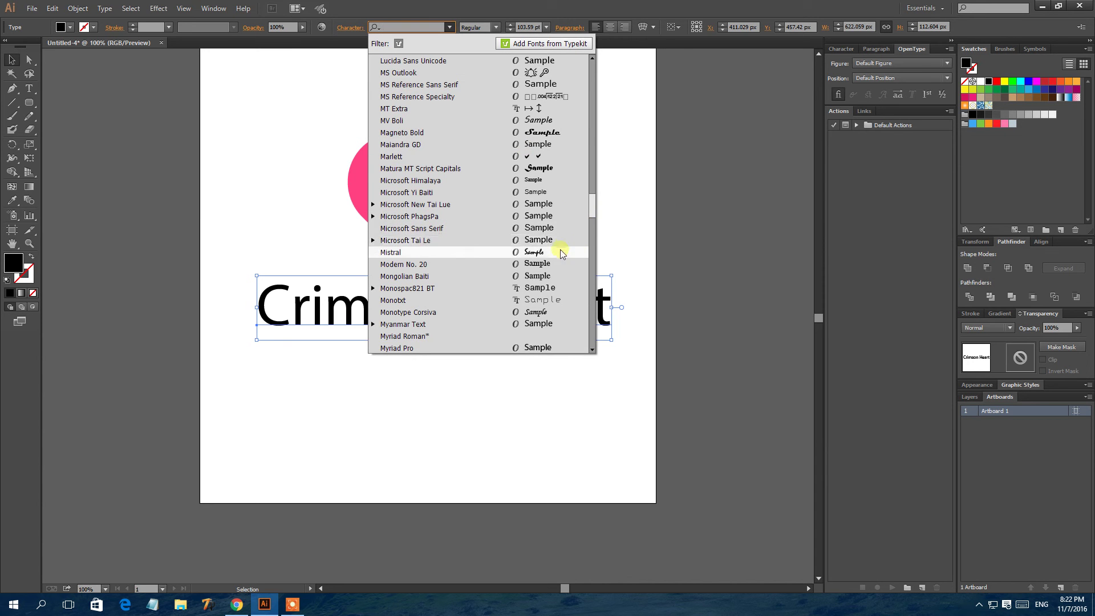
drag(593, 214, 593, 255)
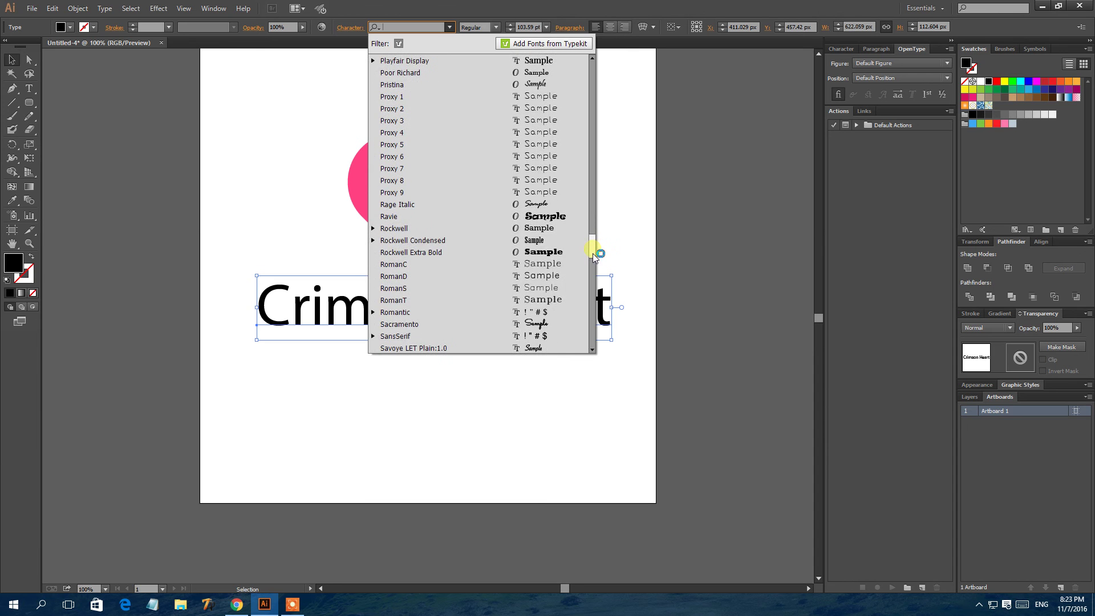
click(568, 205)
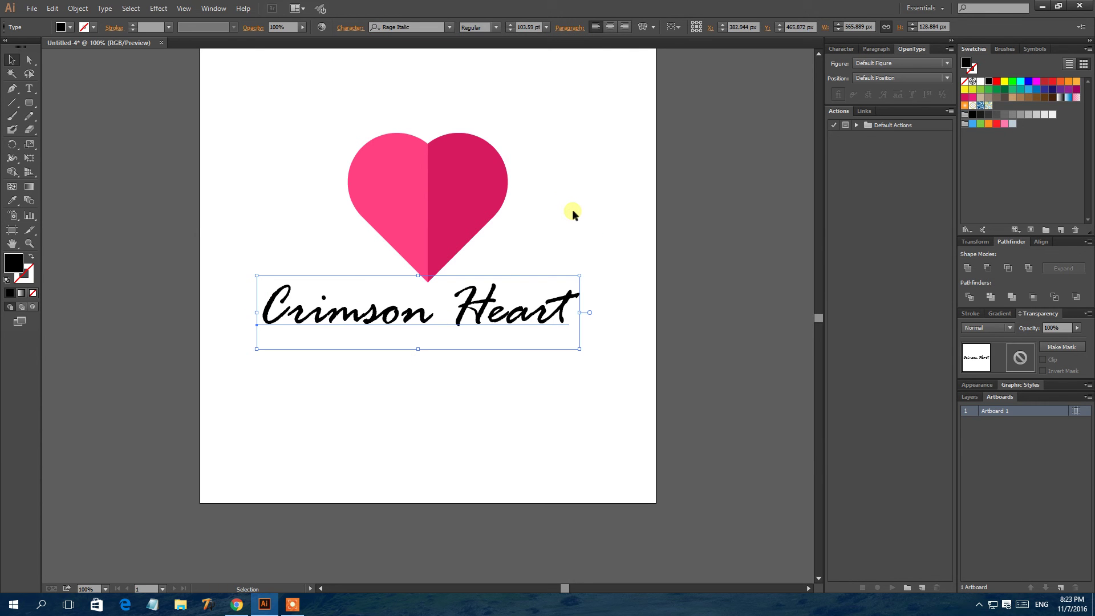
click(450, 27)
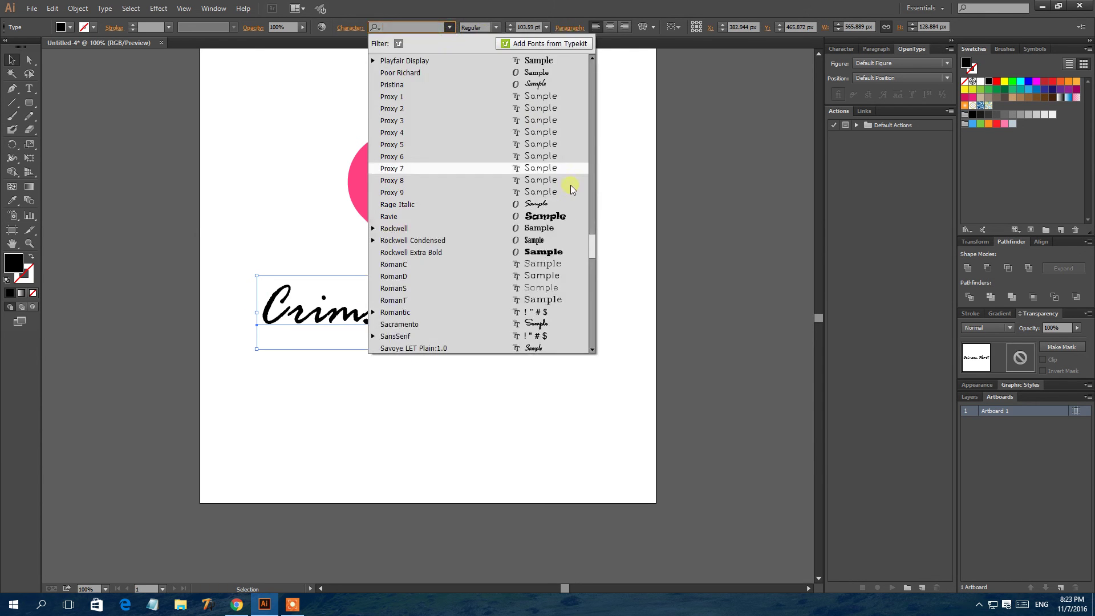
drag(594, 247, 593, 255)
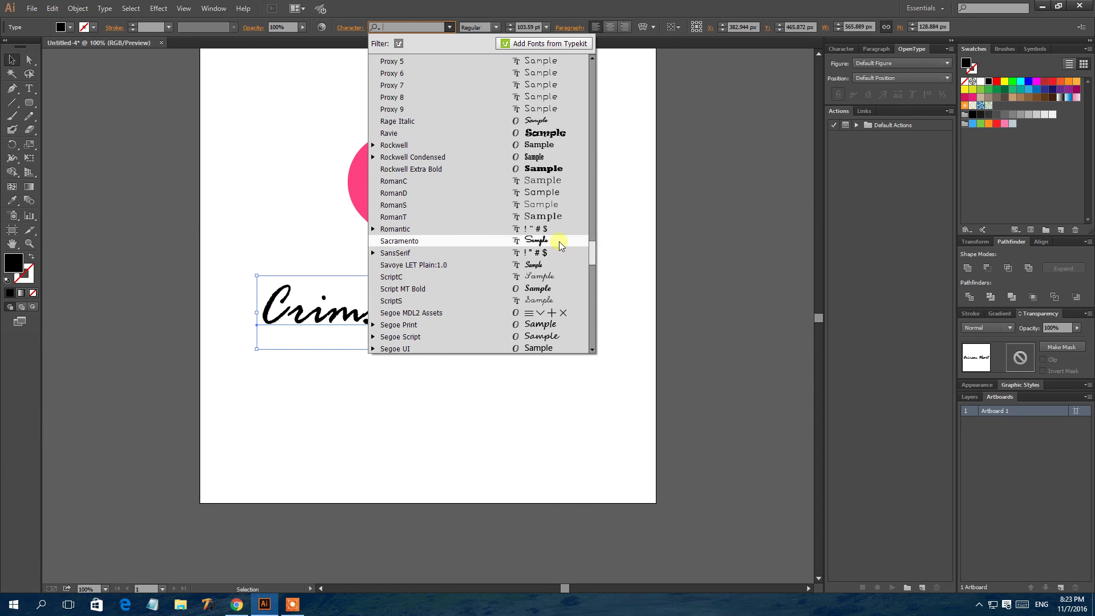
click(567, 246)
mouse_move(595, 273)
mouse_down()
mouse_move(611, 239)
mouse_move(617, 272)
mouse_move(630, 251)
mouse_up()
- Shrink the heart and move it down to sit on the text
click(494, 211)
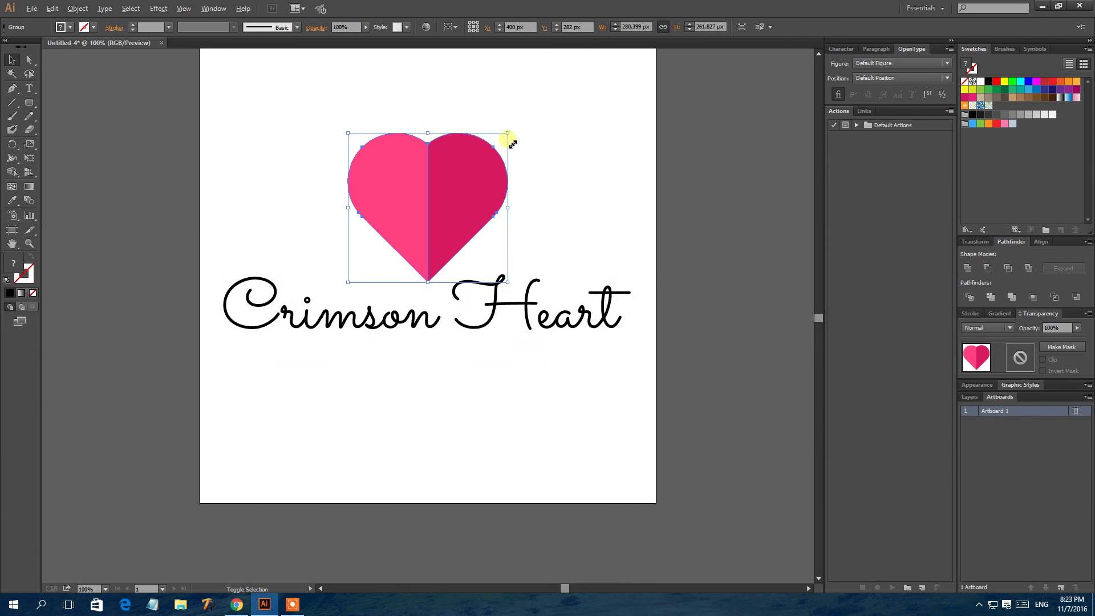
mouse_move(507, 134)
mouse_down()
mouse_move(494, 162)
mouse_move(482, 158)
mouse_up()
click(536, 157)
drag(438, 204, 439, 250)
click(502, 365)
click(546, 313)
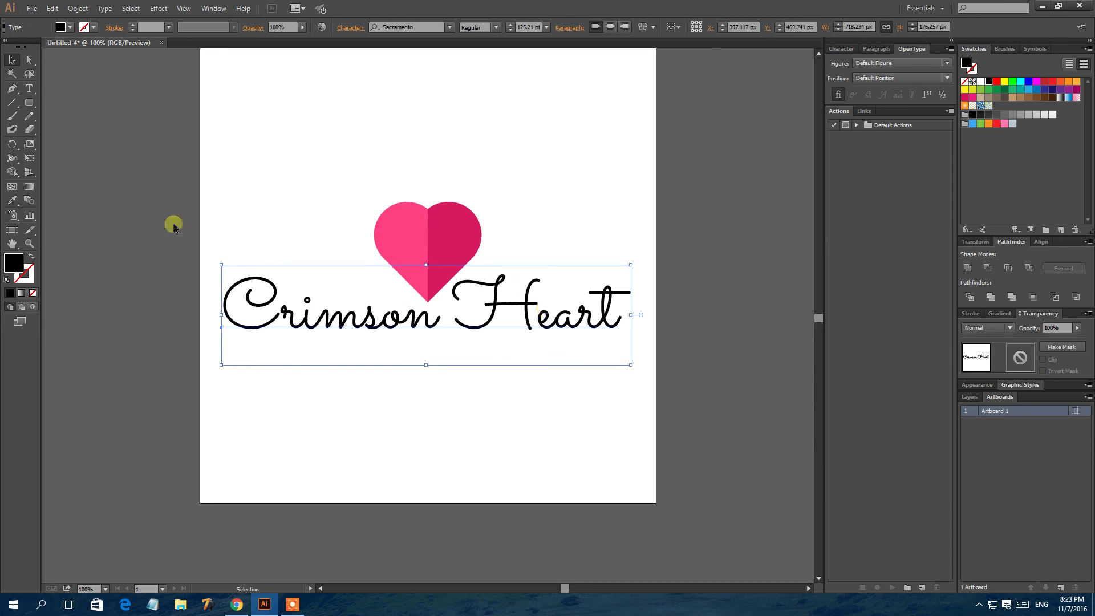
- Fill the 'Crimson Heart' text with the crimson hex colour D0, then reselect it
double_click(17, 263)
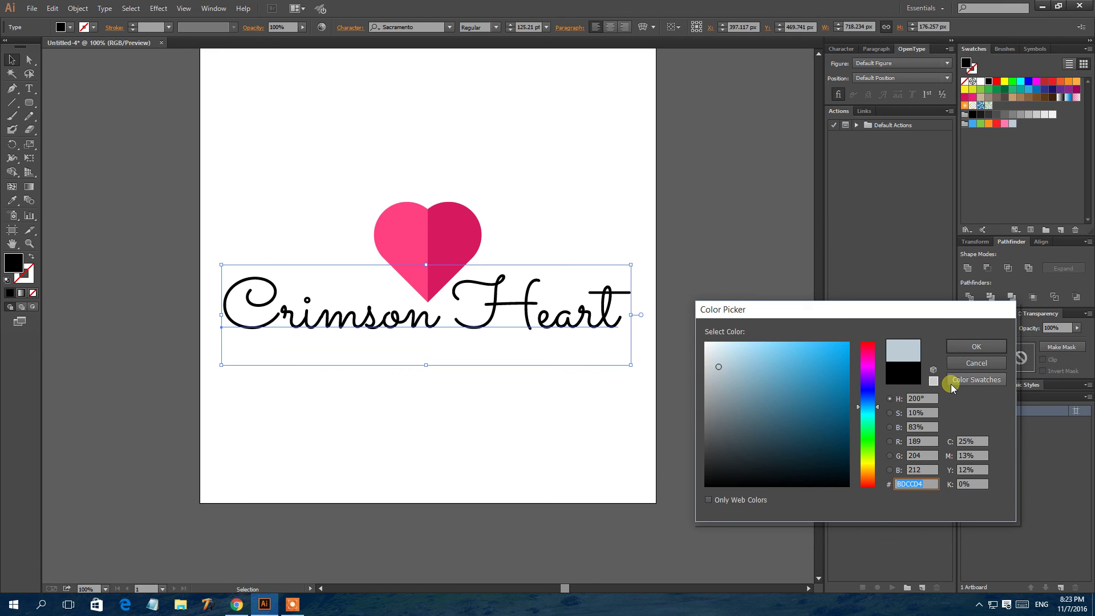
text(D81B6)
text(0)
key(Return)
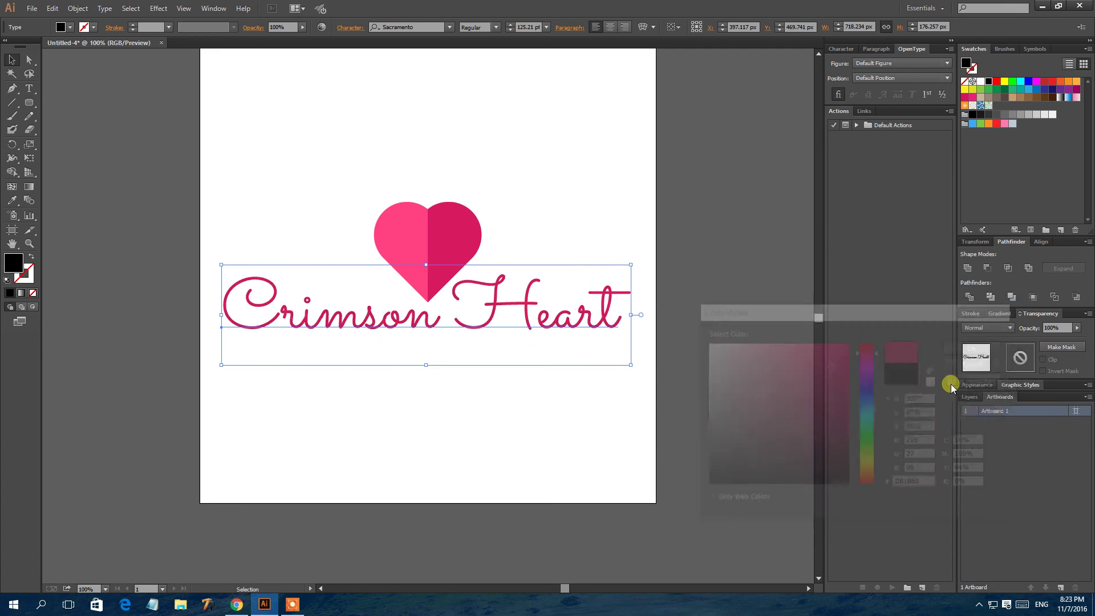
click(610, 427)
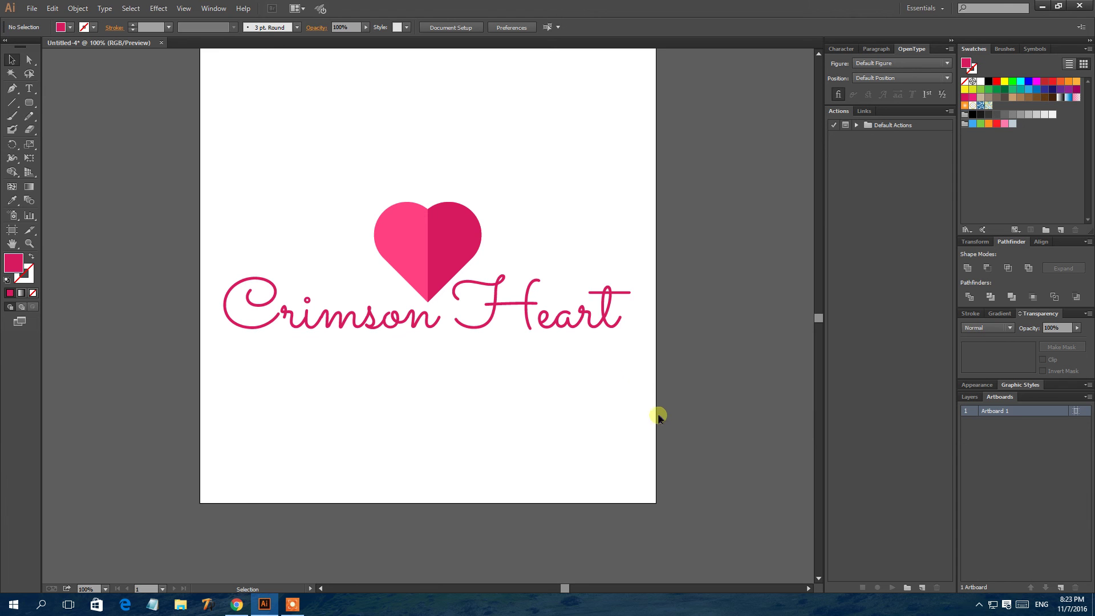
click(609, 326)
- Nudge the heart slightly up and left, then group it with the text
click(591, 388)
drag(446, 253, 437, 244)
click(467, 365)
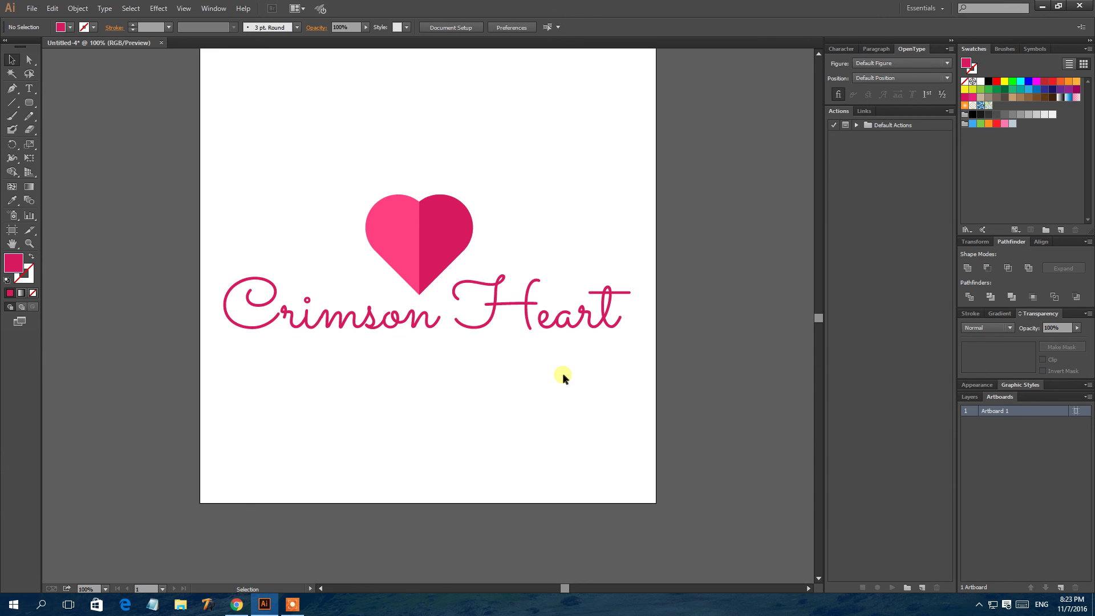
drag(572, 367, 306, 220)
right_click(398, 248)
click(409, 302)
- Move the grouped logo up and right toward the artboard's center
click(455, 404)
drag(430, 252, 436, 224)
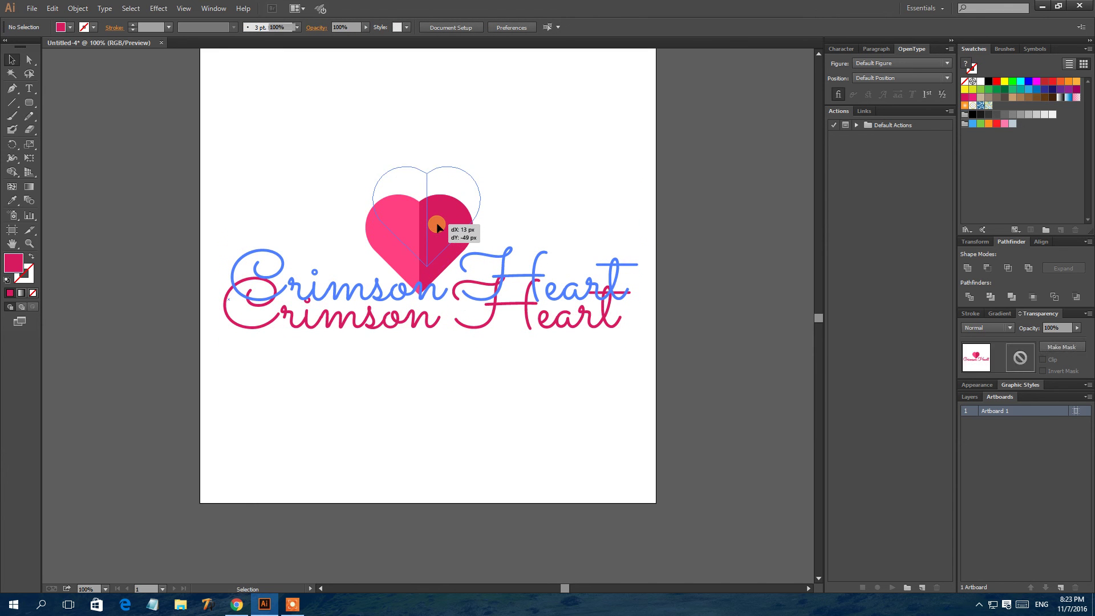
click(550, 391)
scroll(553, 390, up, 2)
scroll(555, 388, down, 1)
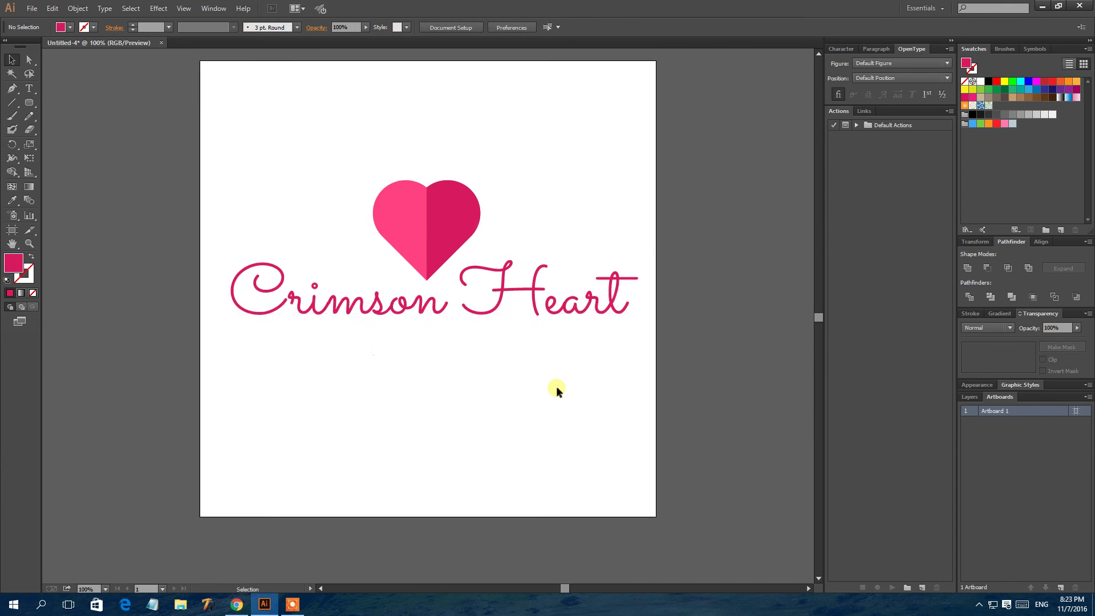